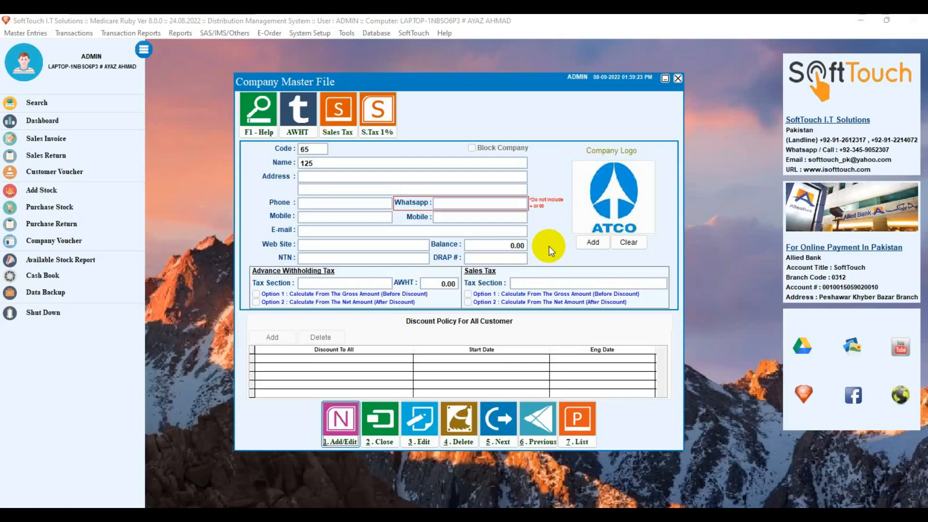
# Close the Company Master File and reopen it from the master entry forms list
pyautogui.click(374, 405)
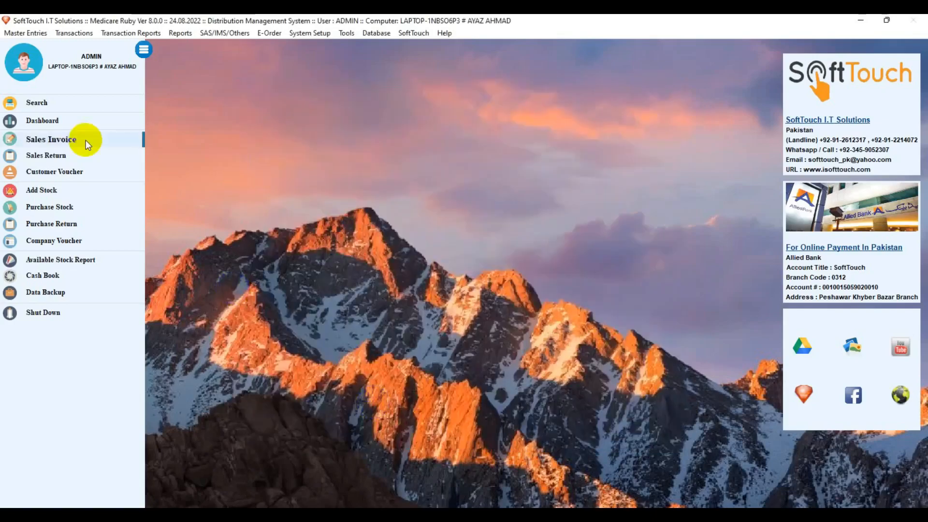
pyautogui.click(20, 33)
pyautogui.click(20, 45)
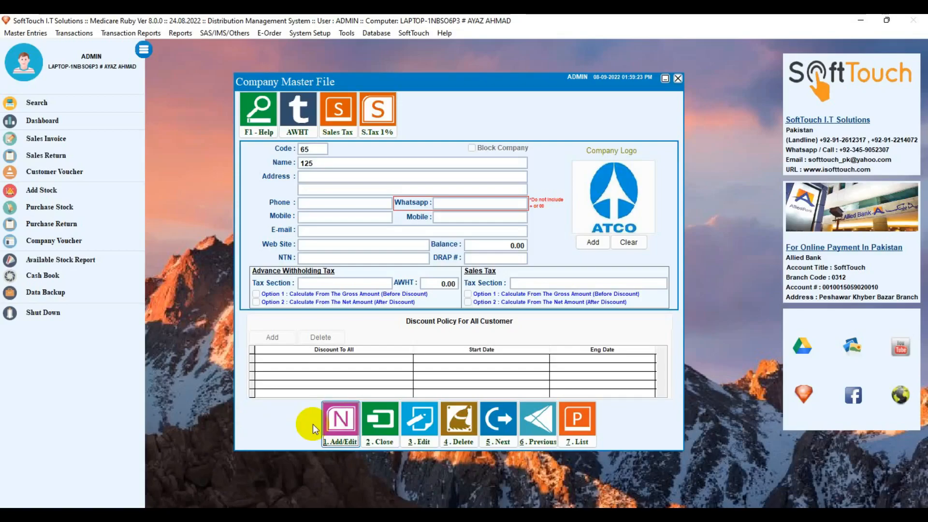
# Start a new company with code 66, name ABBOTT PHARMA and address KARACHI
pyautogui.click(338, 430)
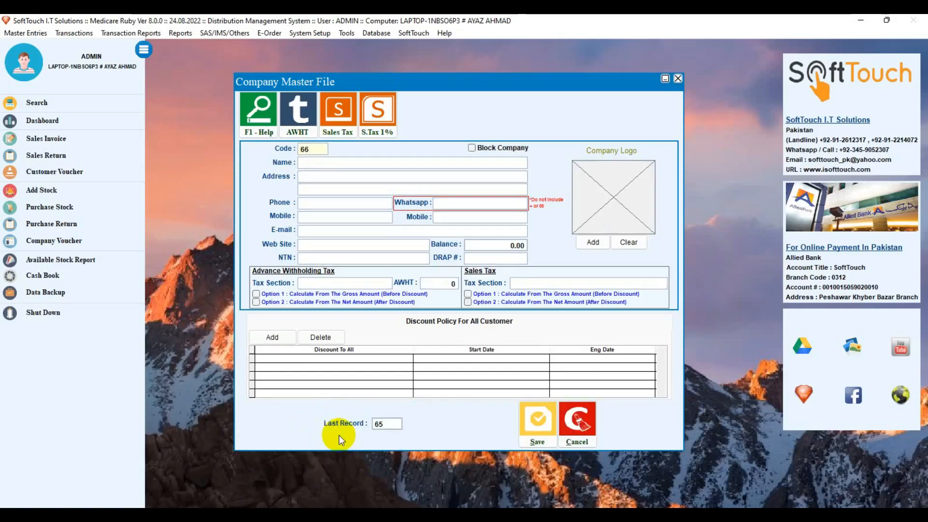
pyautogui.write('11')
pyautogui.press('BackSpace')
pyautogui.press('BackSpace')
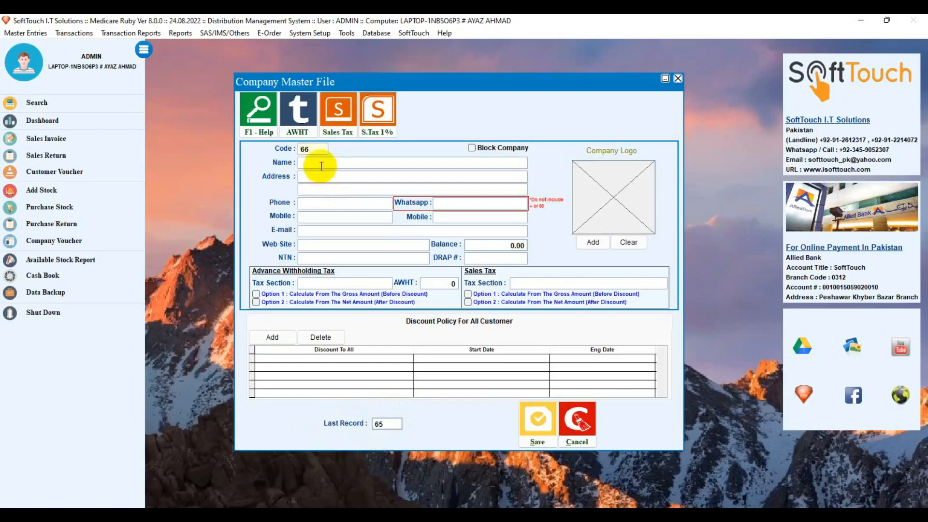
pyautogui.click(312, 148)
pyautogui.doubleClick(313, 148)
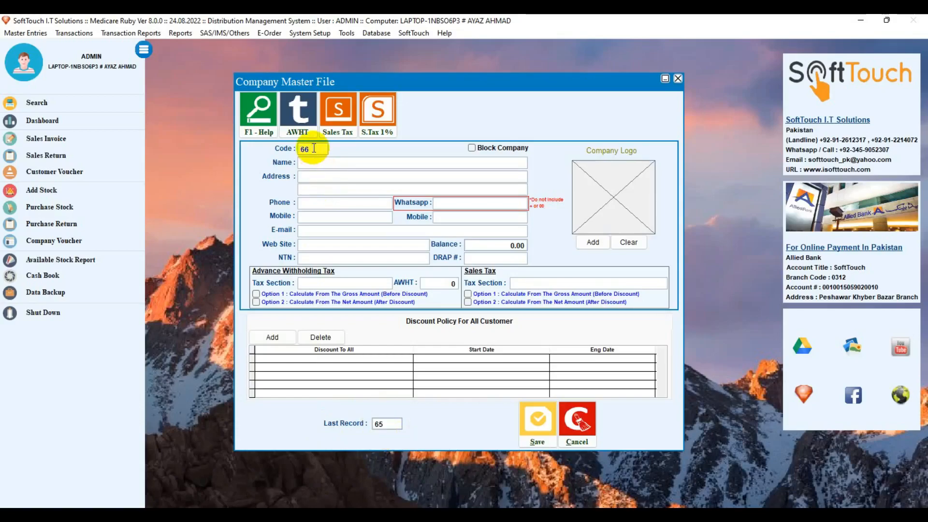
pyautogui.press('Return')
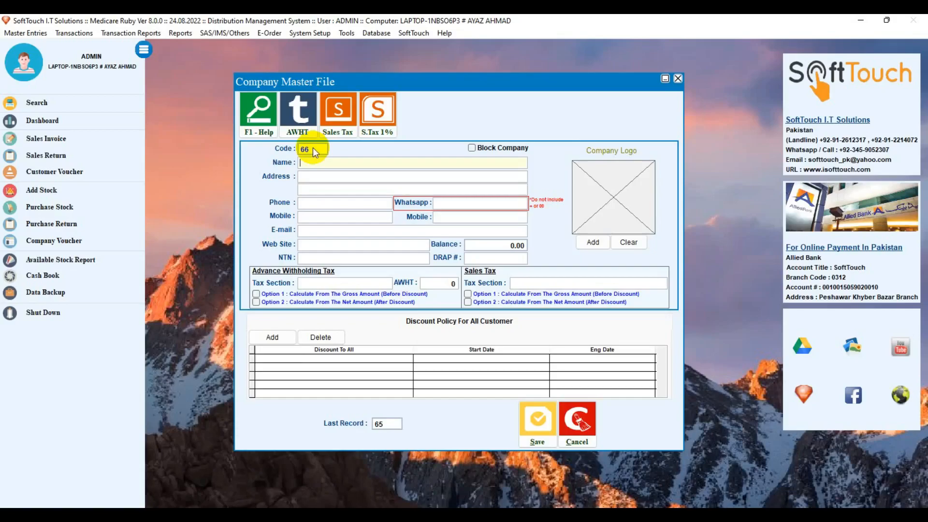
pyautogui.write('ABBOTT')
pyautogui.write(' P')
pyautogui.write('HARMA')
pyautogui.write('KARCH')
pyautogui.press('Left')
pyautogui.press('Left')
pyautogui.press('Left')
pyautogui.write('A')
pyautogui.press('Return')
pyautogui.press('Return')
pyautogui.press('Return')
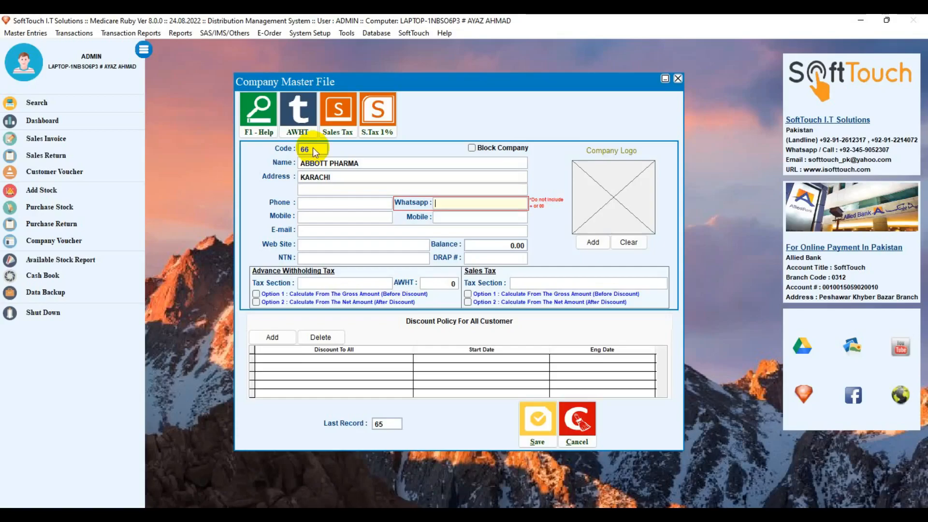
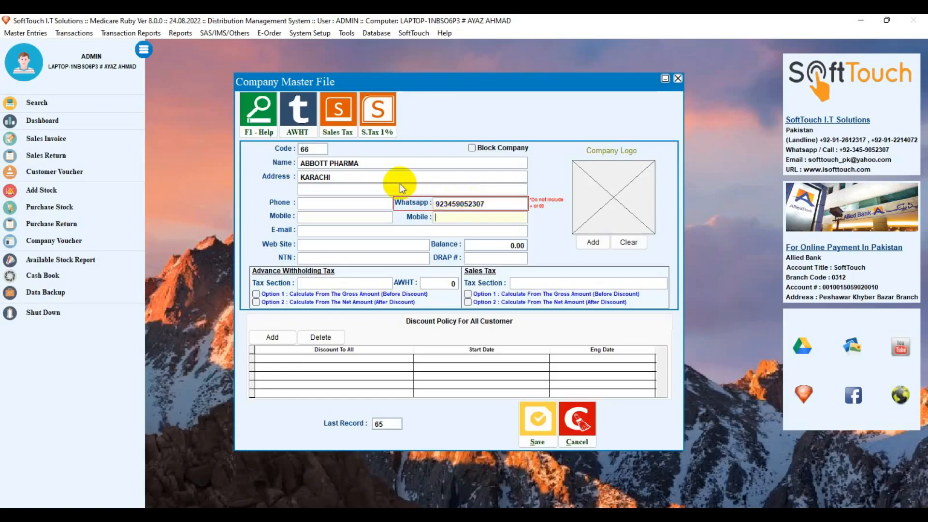
# Enter the company's WhatsApp number, then move past the Phone and E-mail fields
pyautogui.click(369, 203)
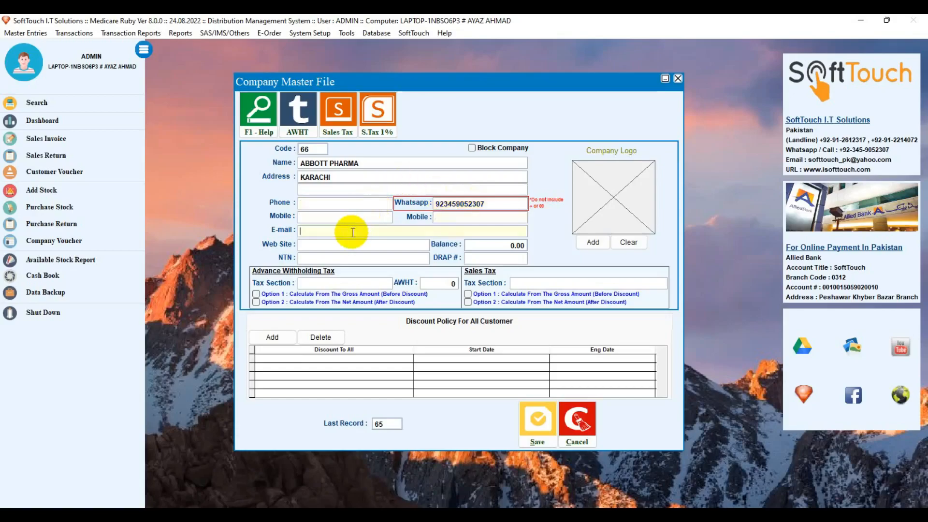
pyautogui.press('Tab')
pyautogui.press('Tab')
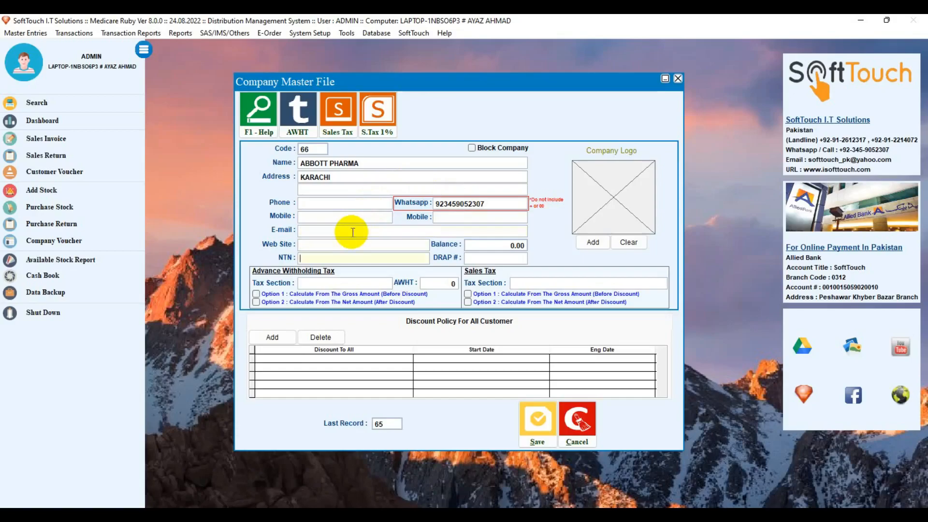
pyautogui.press('Tab')
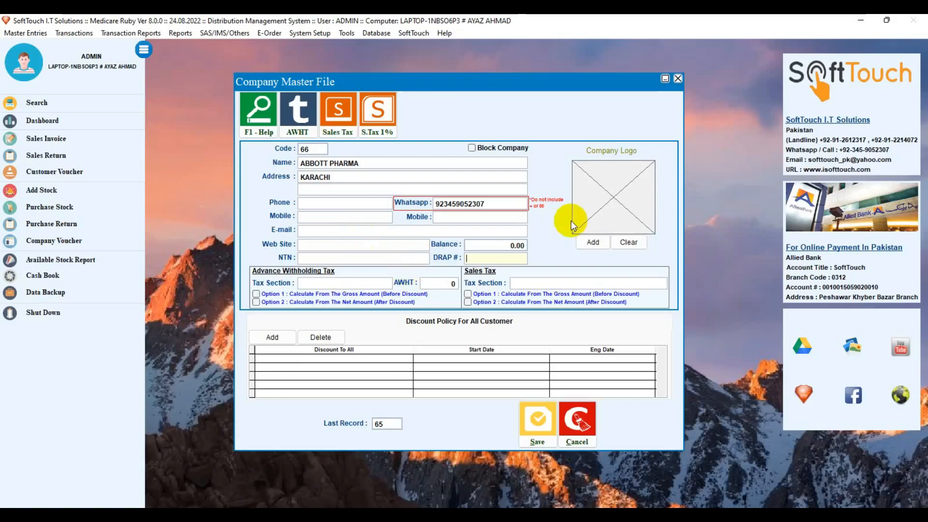
# Load the ABBOTT image from the Pictures folder as the company logo
pyautogui.click(588, 238)
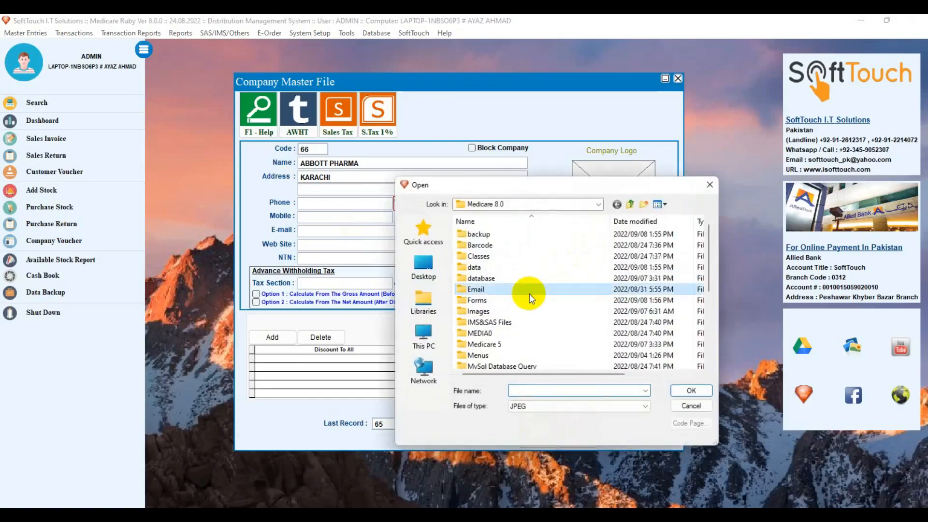
pyautogui.scroll(-4, 529, 294)
pyautogui.press('Return')
pyautogui.doubleClick(551, 243)
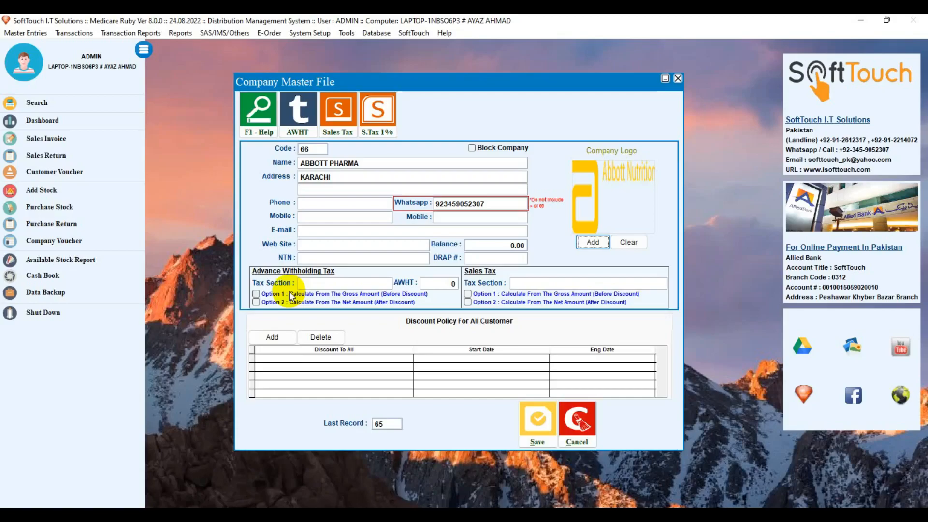
# Have advance withholding tax calculated from the net amount after discount
pyautogui.click(256, 295)
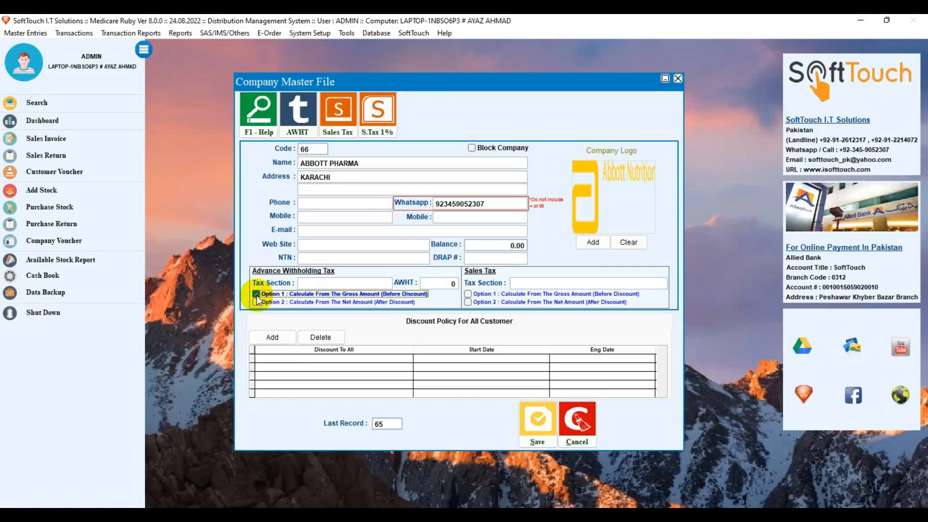
pyautogui.click(256, 303)
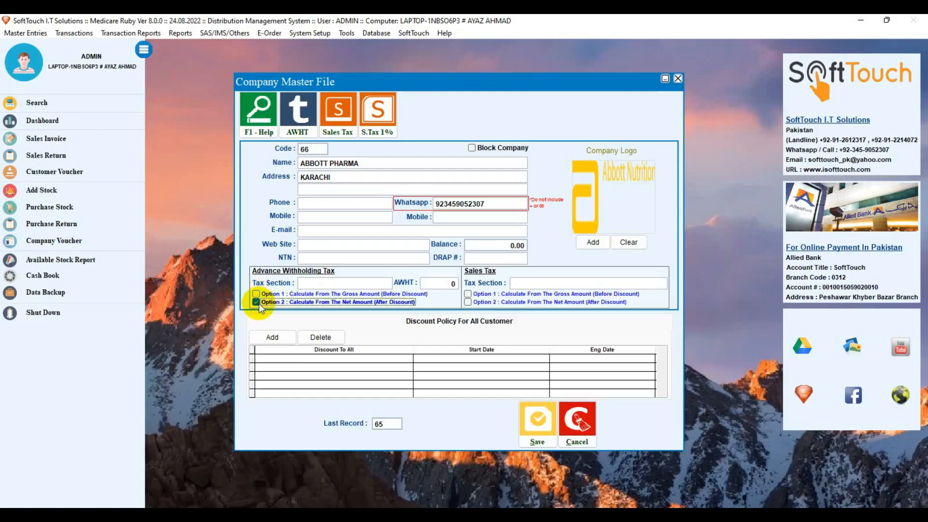
pyautogui.click(256, 294)
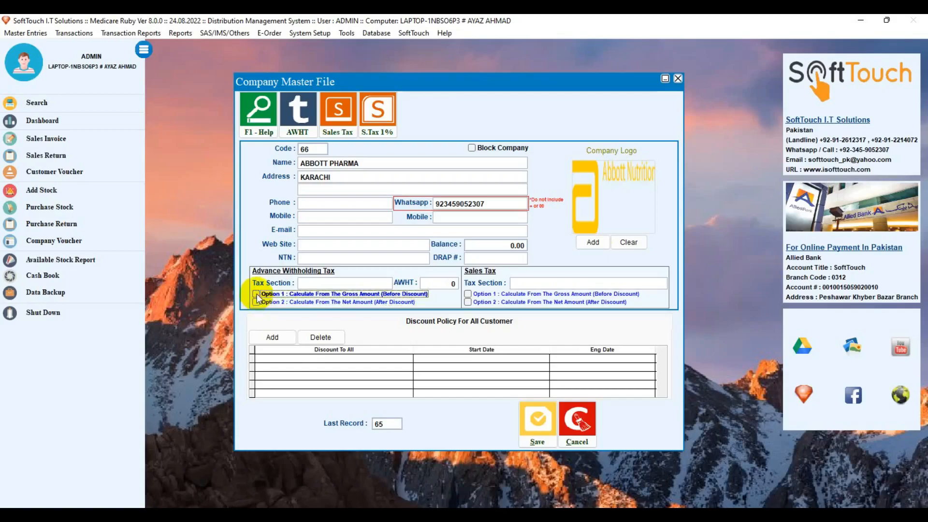
pyautogui.click(257, 300)
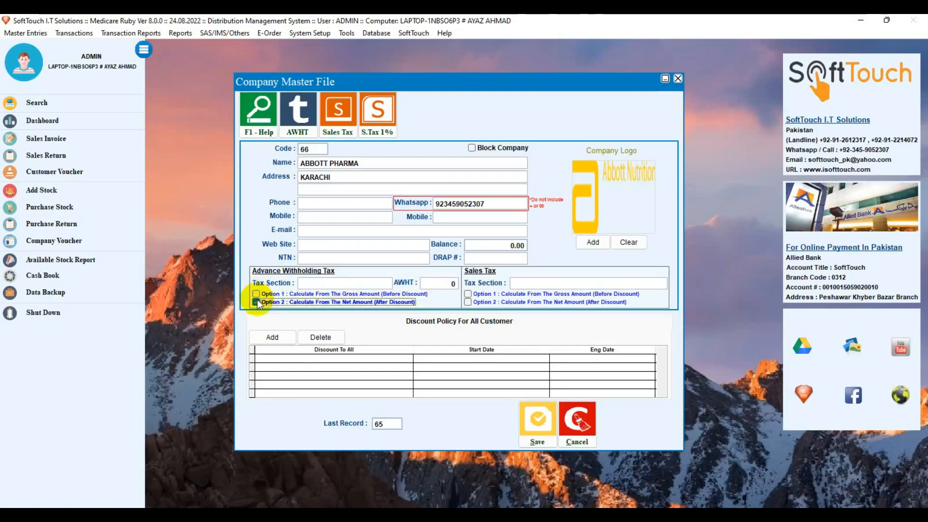
# Enter AWHT 1 and calculate sales tax from the net amount after discount
pyautogui.click(356, 280)
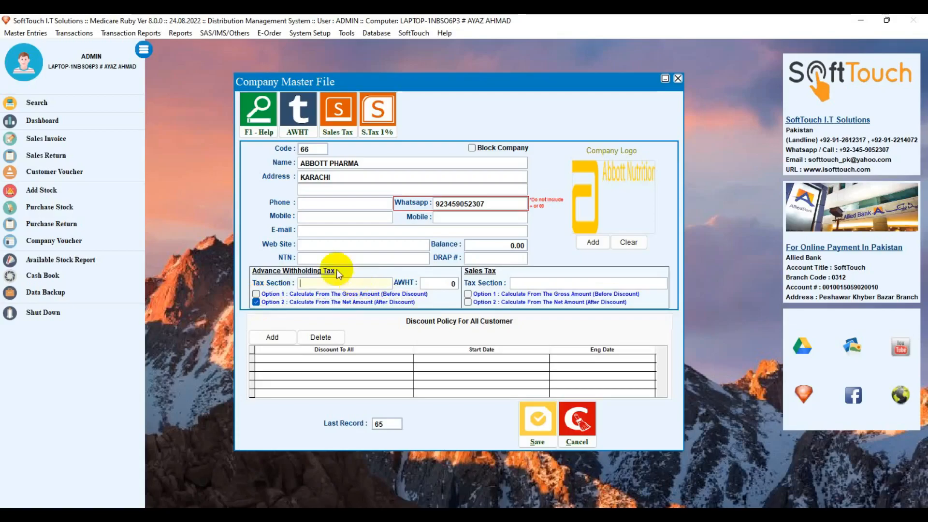
pyautogui.click(433, 282)
pyautogui.write('1')
pyautogui.press('Return')
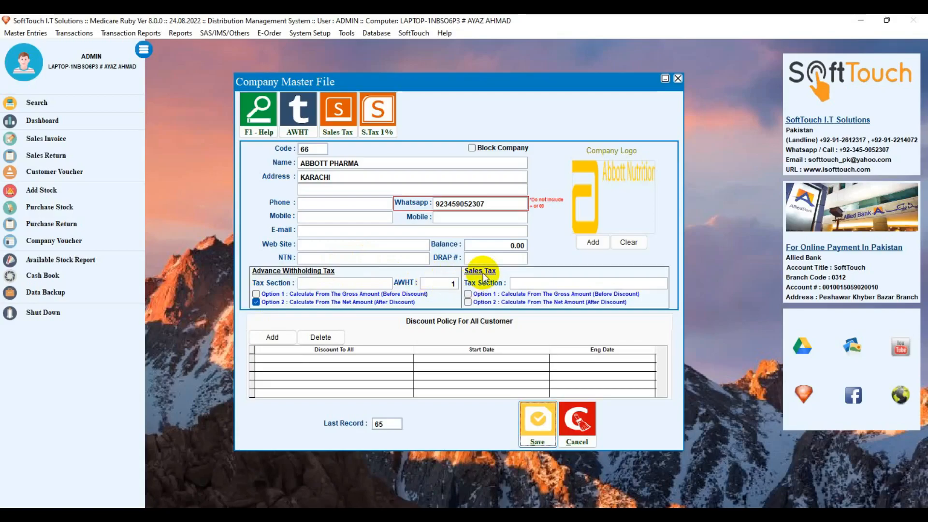
pyautogui.click(512, 283)
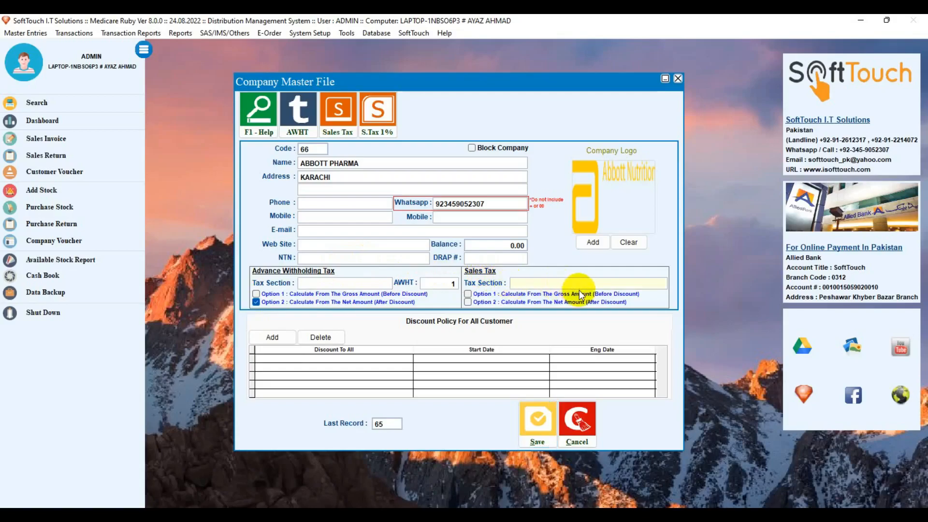
pyautogui.click(515, 301)
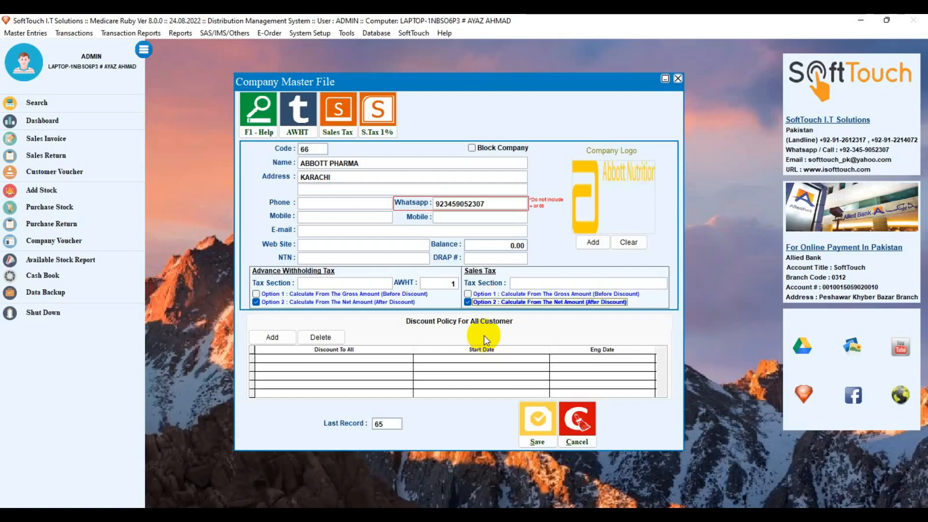
# Add a 10.00 discount row starting on 01-08-2022
pyautogui.click(266, 339)
pyautogui.click(284, 358)
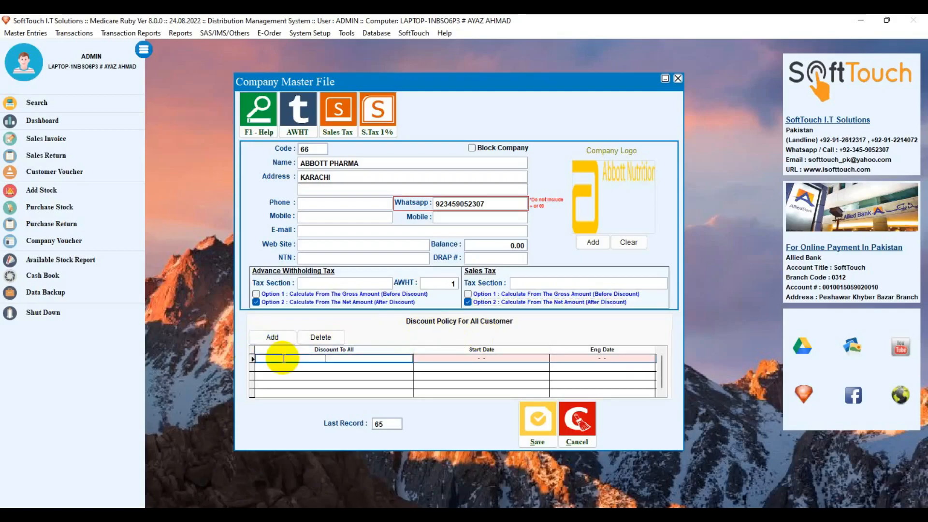
pyautogui.write('10 .00')
pyautogui.press('Return')
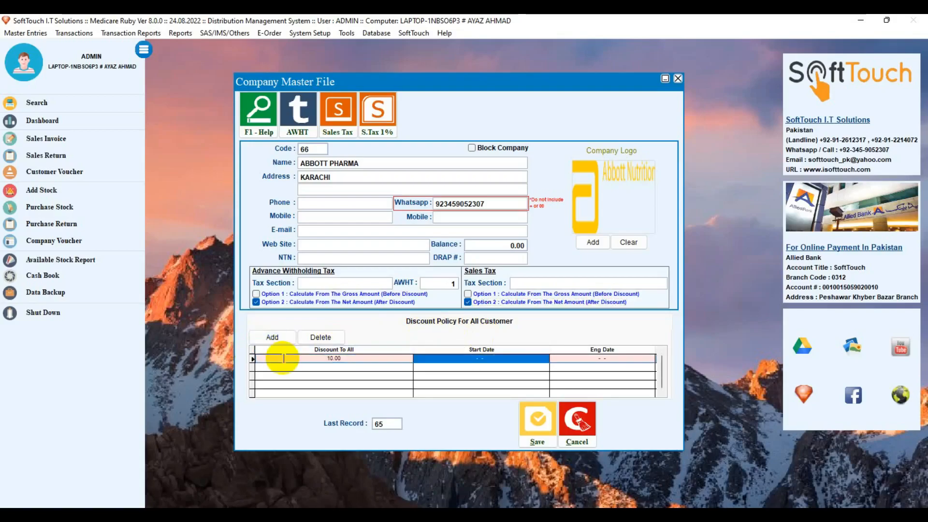
pyautogui.write('01-')
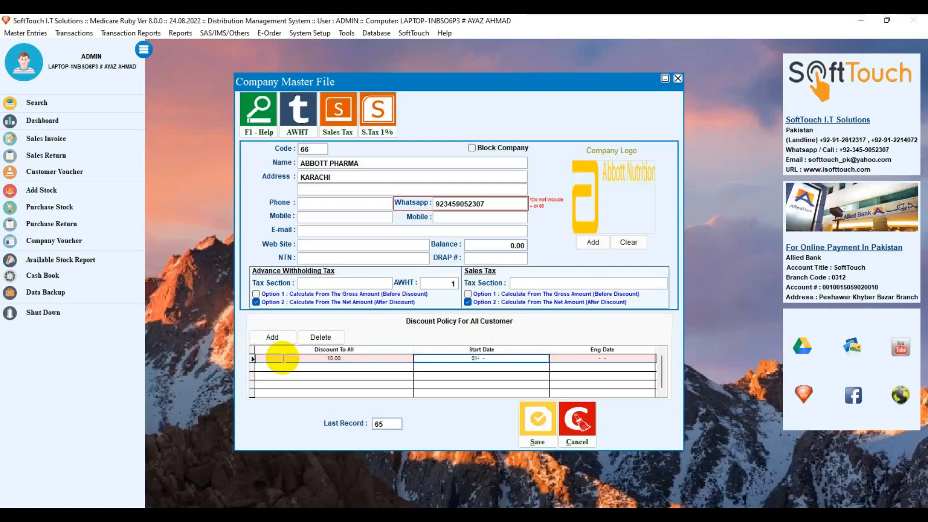
pyautogui.write('08-2018')
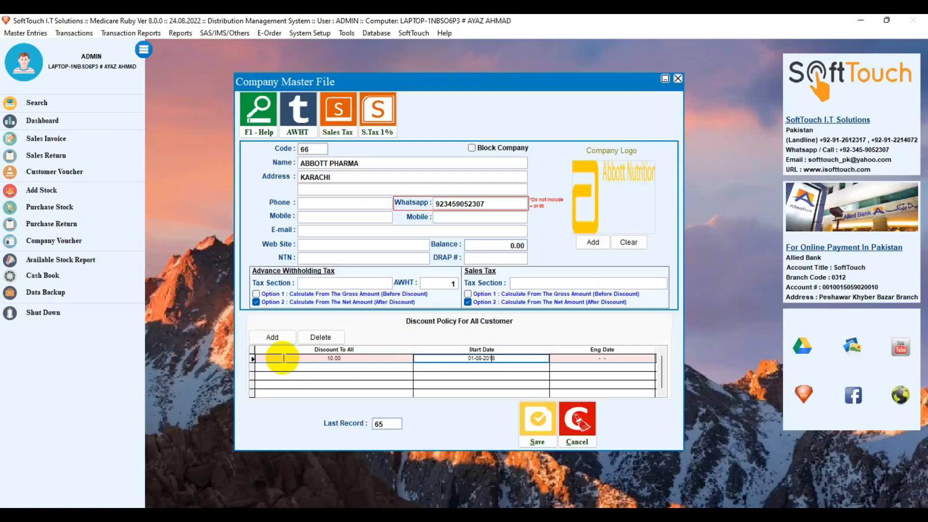
pyautogui.press('BackSpace')
pyautogui.press('BackSpace')
pyautogui.write('202')
pyautogui.press('Tab')
# Set the discount end date to 01-09-2022 and save the record
pyautogui.write('01-')
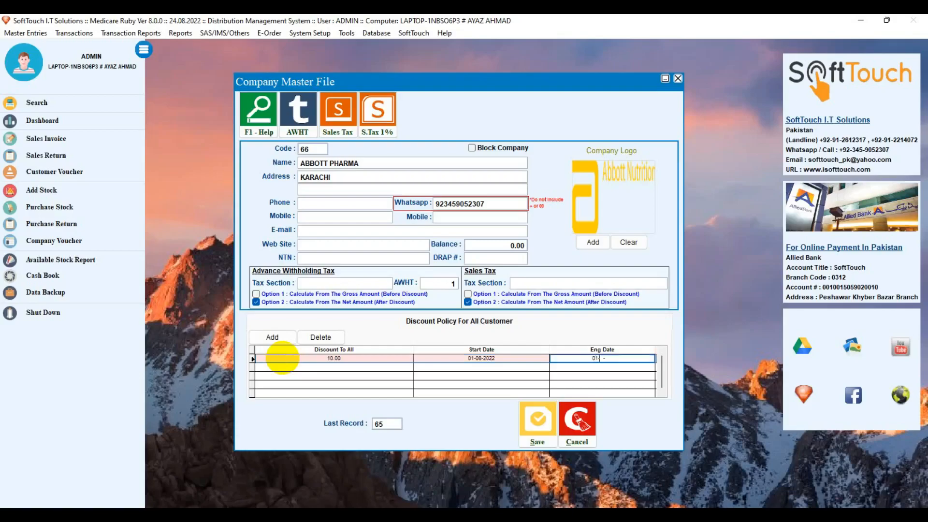
pyautogui.write('01-2022')
pyautogui.click(282, 358)
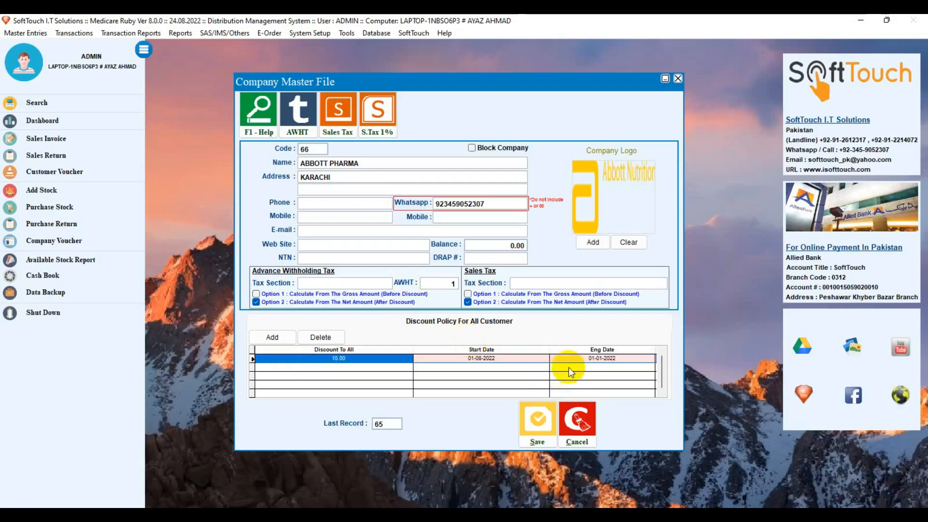
pyautogui.click(597, 359)
pyautogui.write('09')
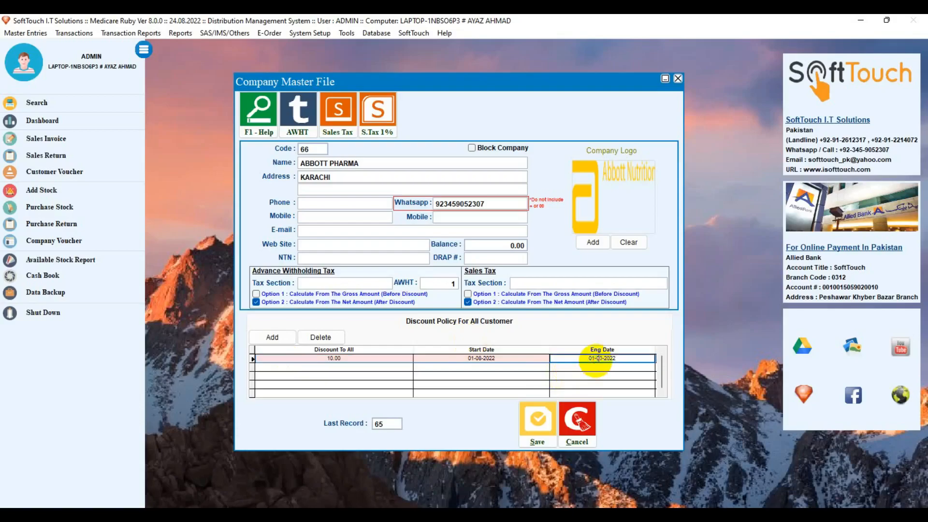
pyautogui.press('Return')
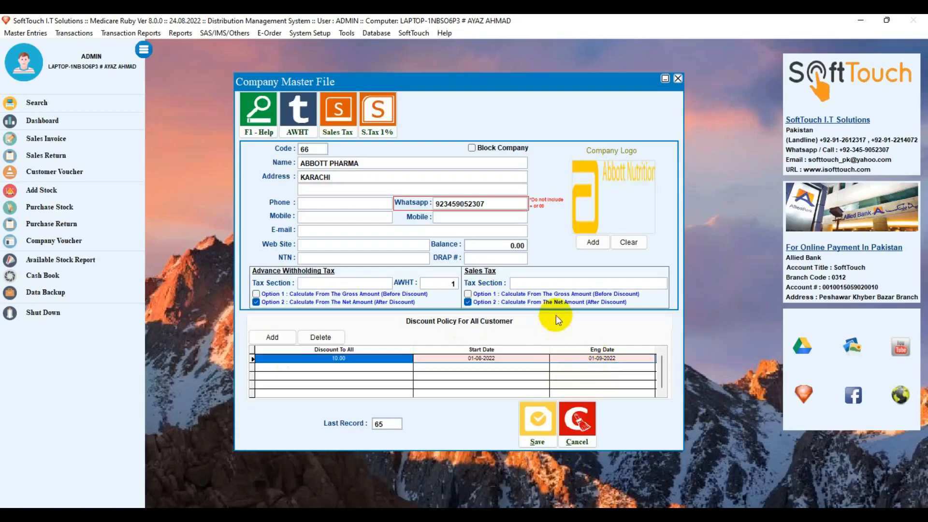
pyautogui.click(531, 406)
# Confirm the save, then filter the company search by 'AB' to reopen ABBOTT PHARMA
pyautogui.click(484, 311)
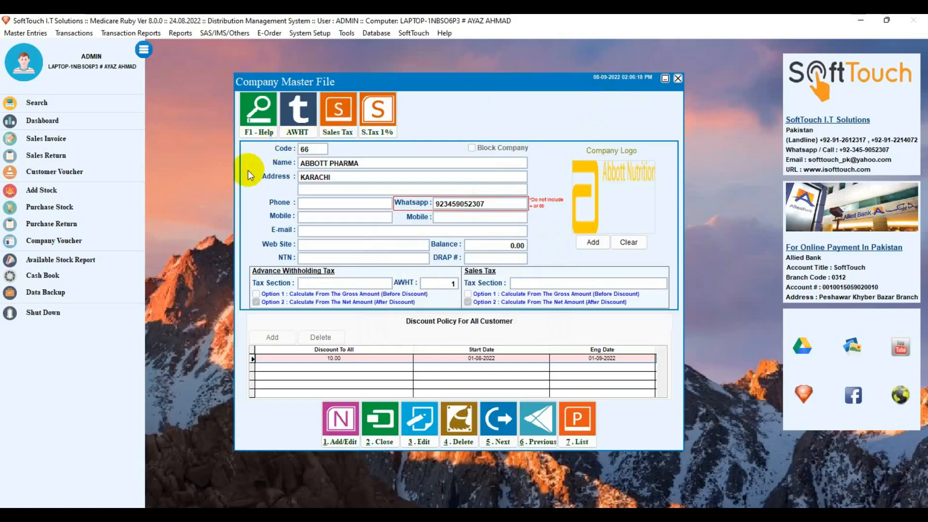
pyautogui.click(257, 118)
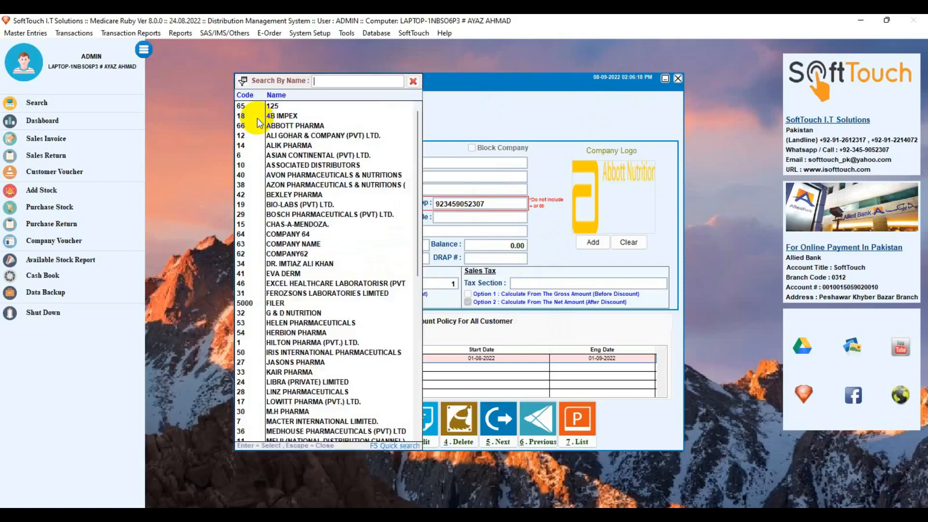
pyautogui.click(412, 81)
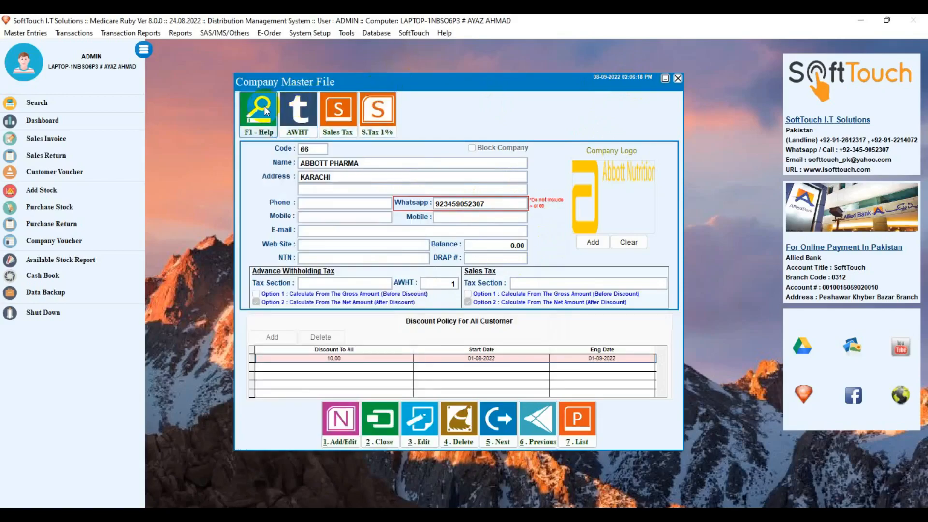
pyautogui.click(252, 121)
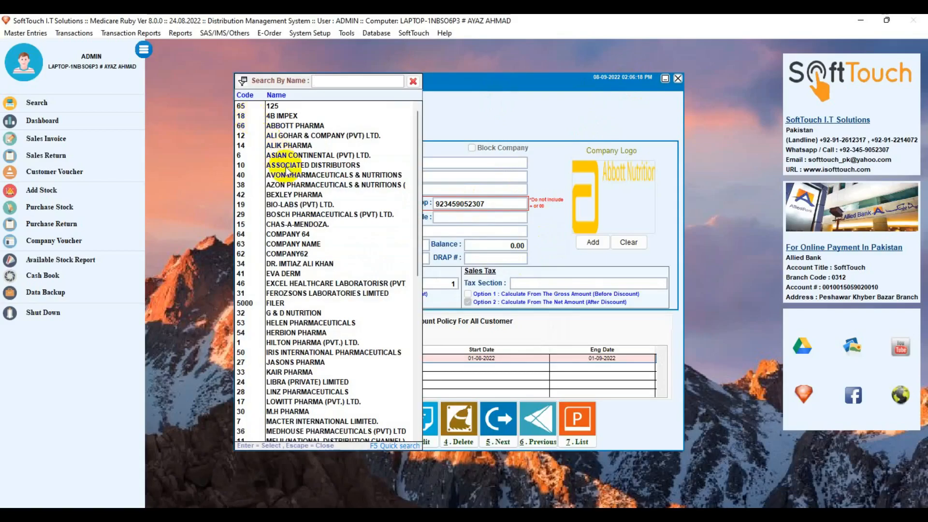
pyautogui.write('AB')
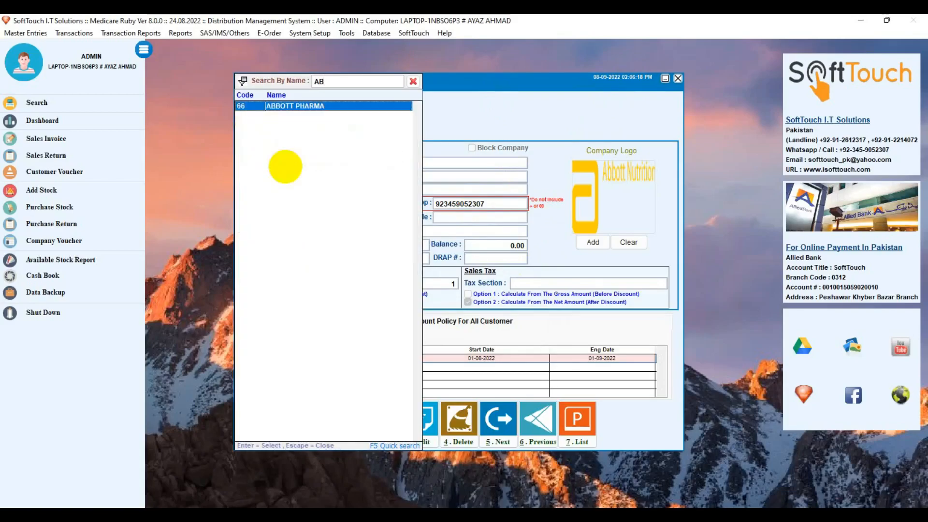
pyautogui.press('Return')
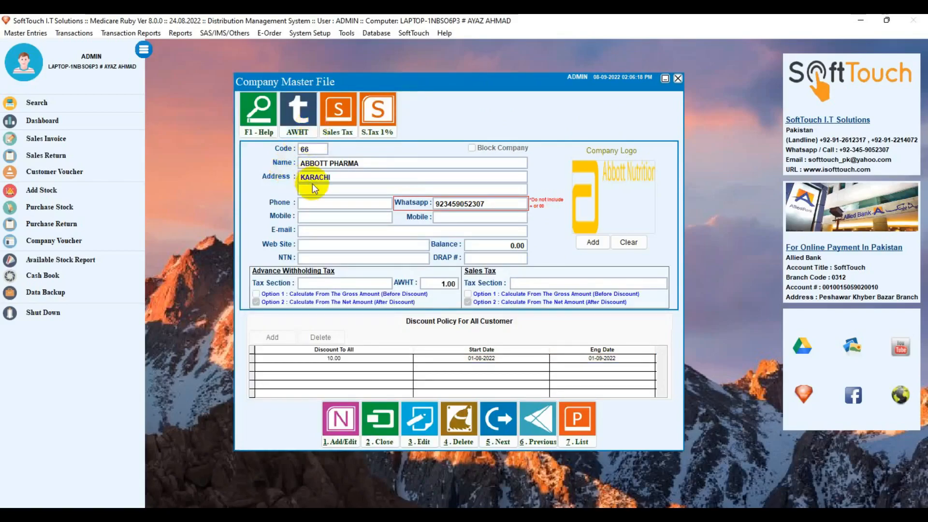
pyautogui.click(299, 127)
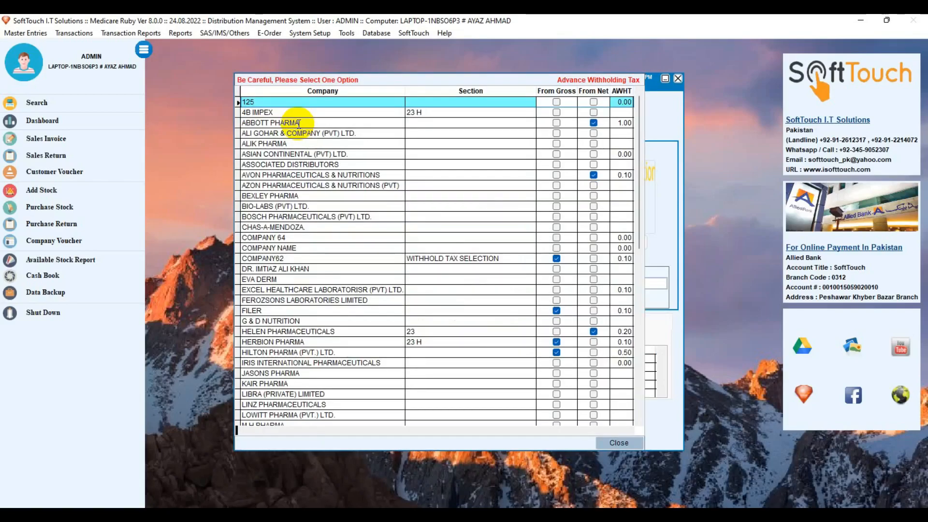
pyautogui.click(297, 123)
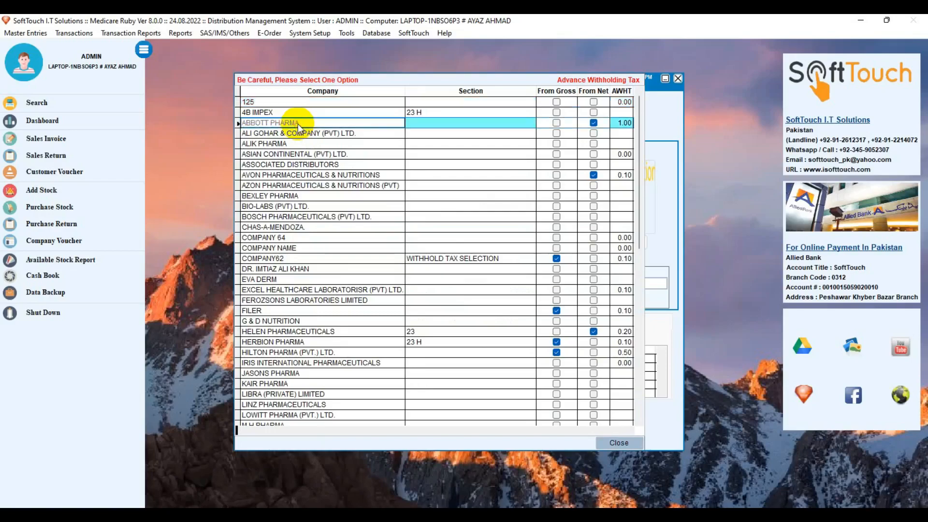
pyautogui.press('Down')
pyautogui.press('Down')
pyautogui.press('Down')
pyautogui.press('Down')
pyautogui.press('Down')
pyautogui.press('Down')
pyautogui.press('Down')
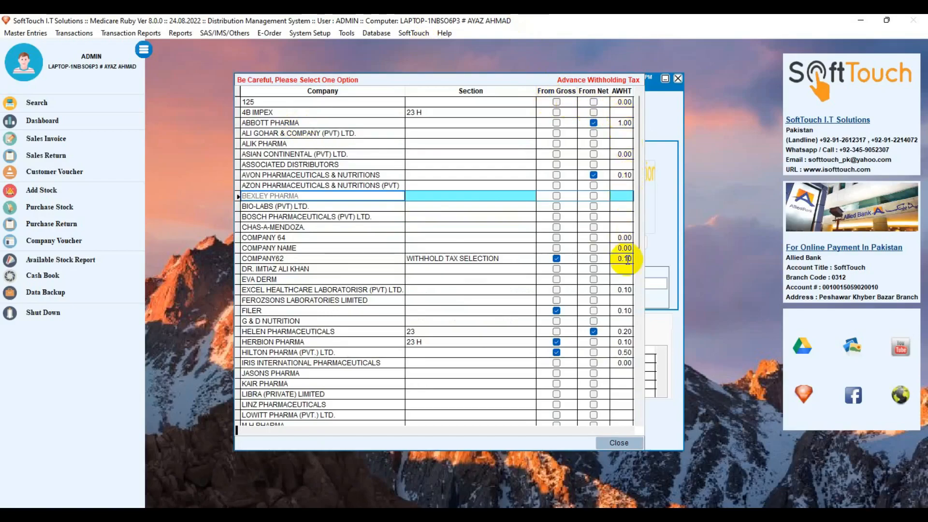
pyautogui.click(625, 333)
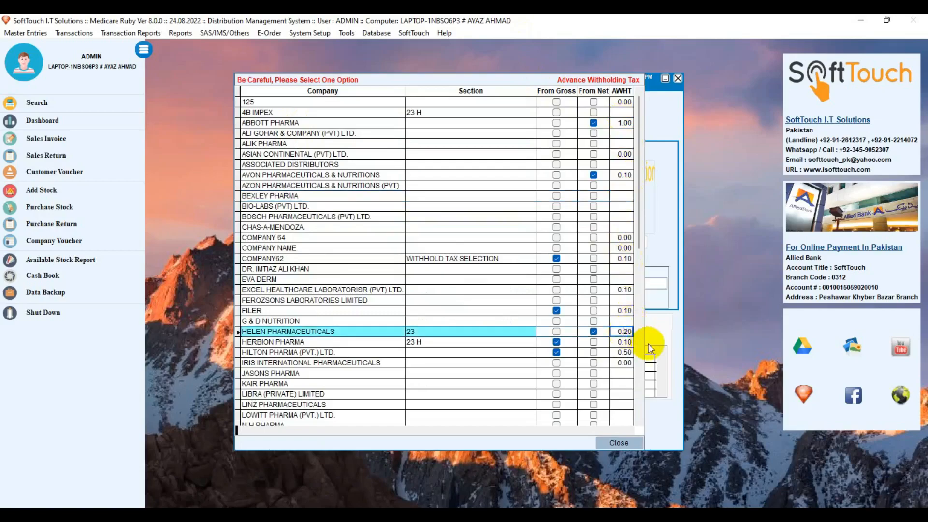
pyautogui.click(616, 353)
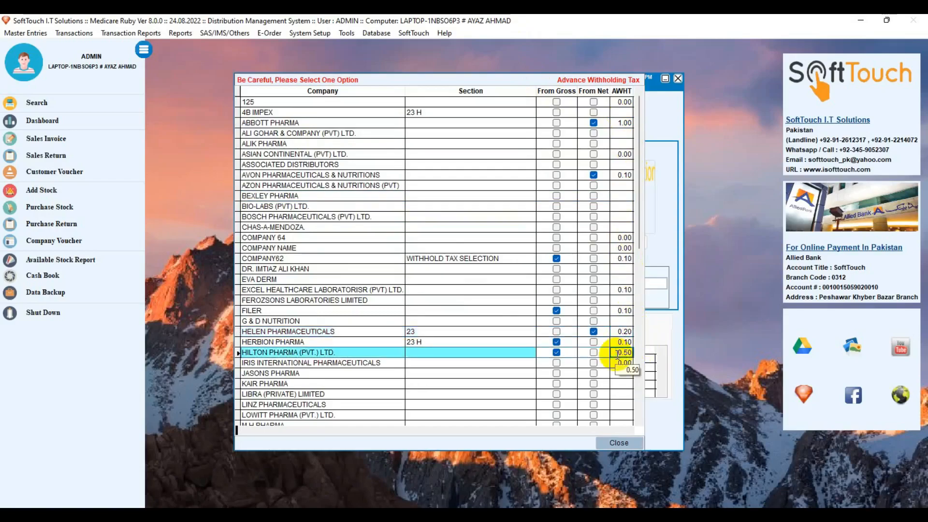
pyautogui.click(639, 122)
pyautogui.click(642, 422)
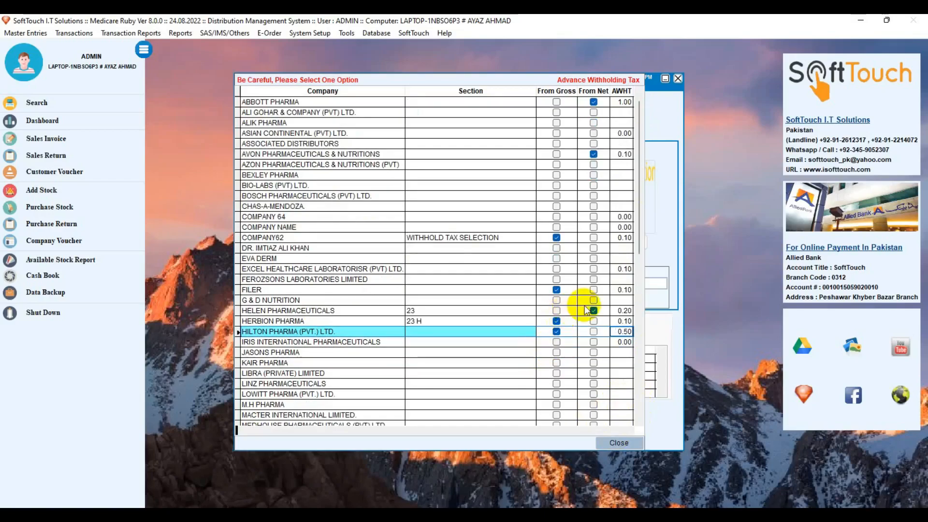
pyautogui.click(616, 444)
pyautogui.click(377, 133)
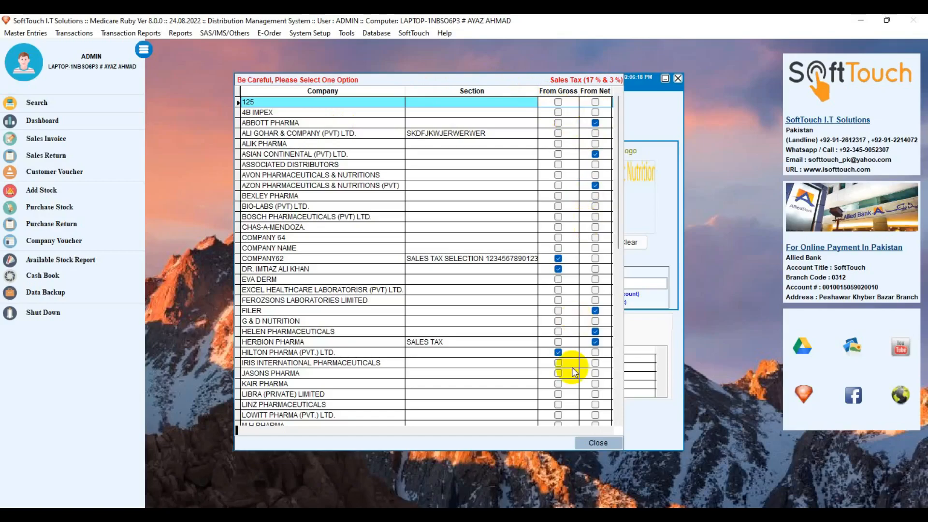
pyautogui.click(594, 443)
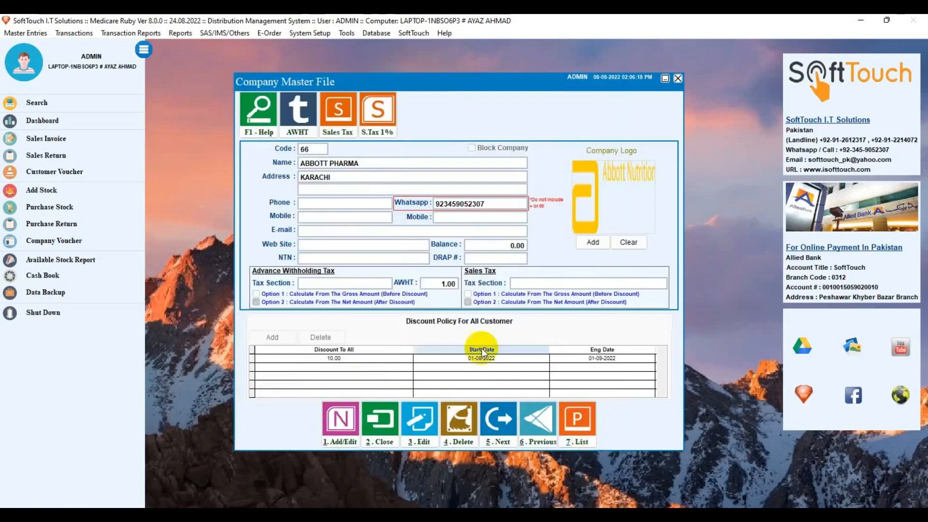
pyautogui.click(381, 126)
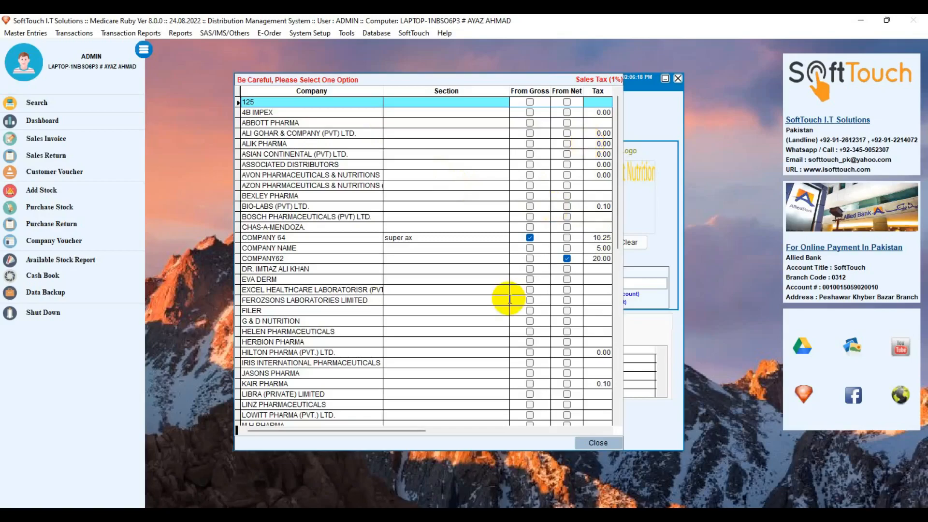
pyautogui.click(589, 447)
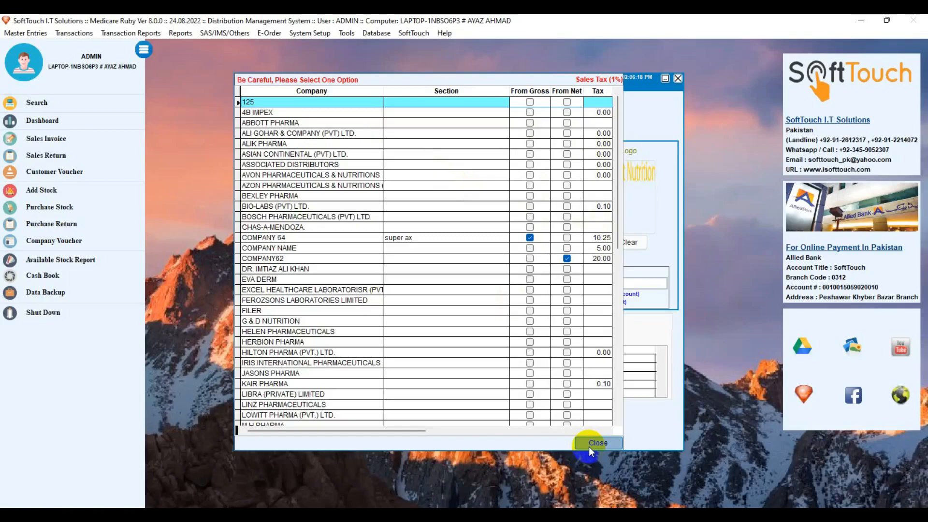
pyautogui.click(614, 419)
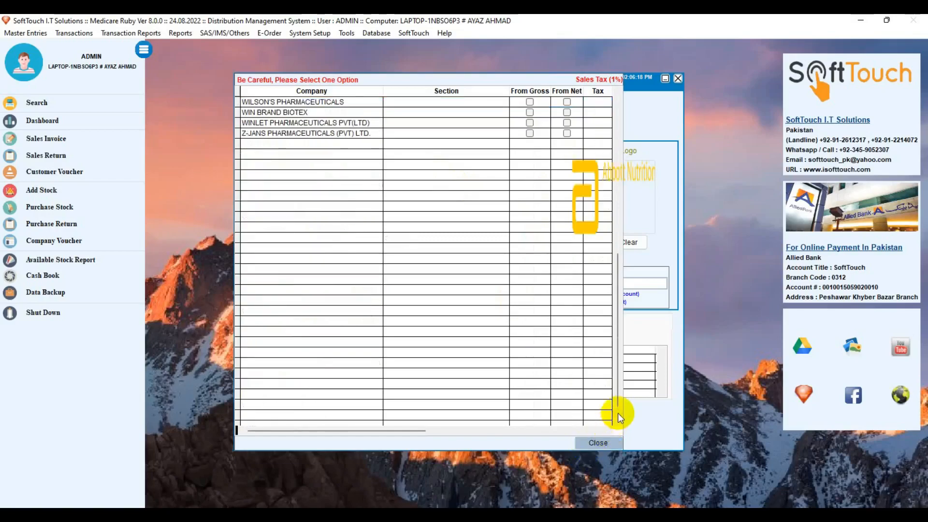
pyautogui.click(591, 442)
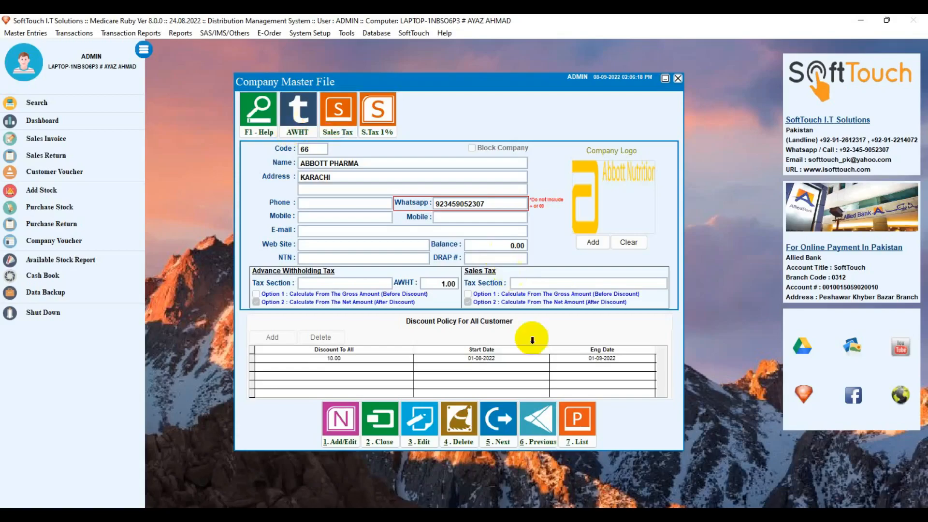
# Open the Company List output dialog with 7. List
pyautogui.click(582, 425)
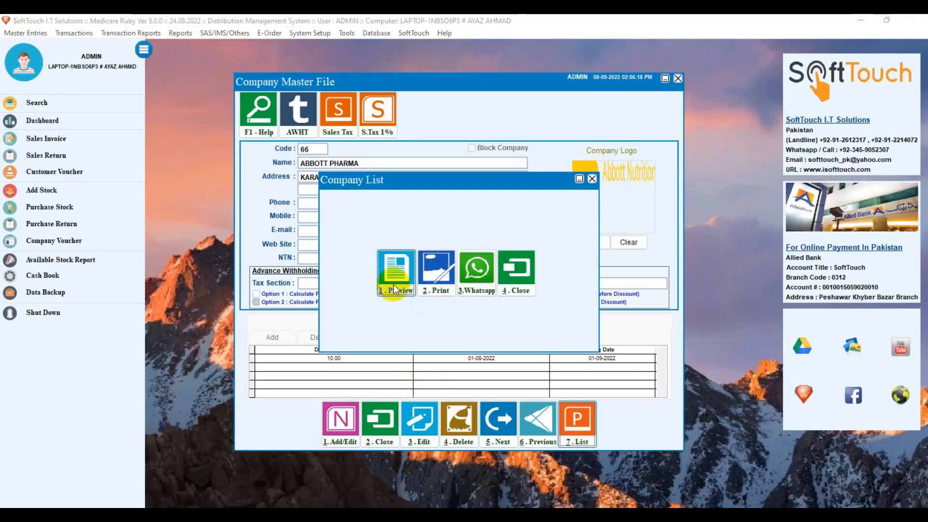
# Preview the Company List report, showing page 1 of 2 with ABBOTT PHARMA
pyautogui.click(396, 289)
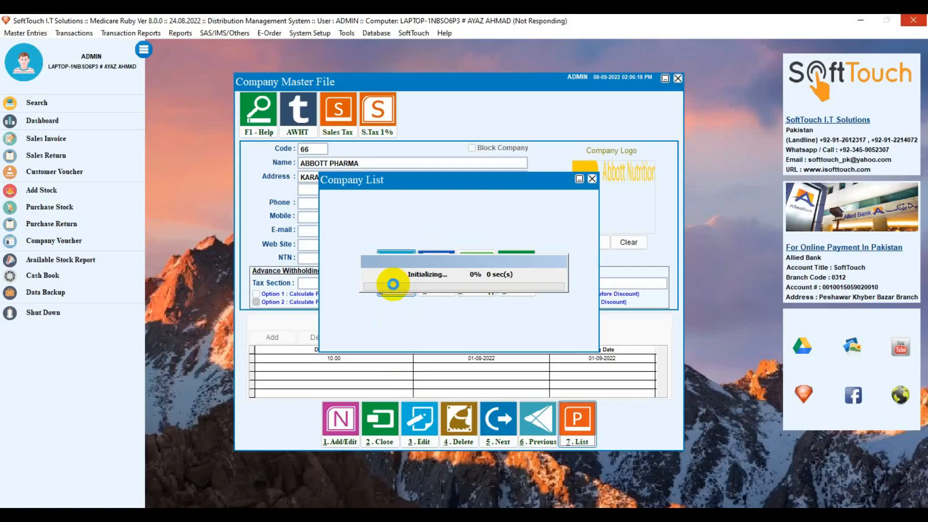
pyautogui.click(393, 284)
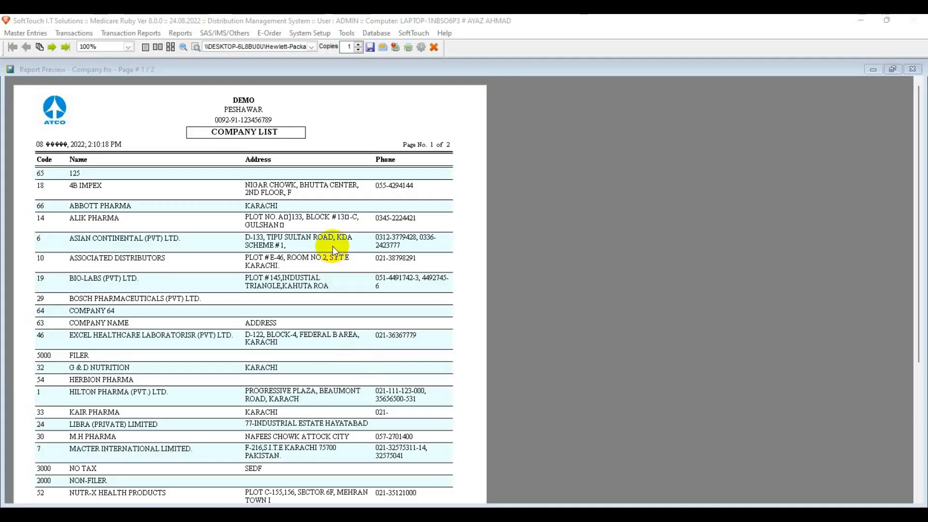
# Browse both report pages in single, two-page and thumbnail views, ending on page 2 with Find open
pyautogui.click(49, 48)
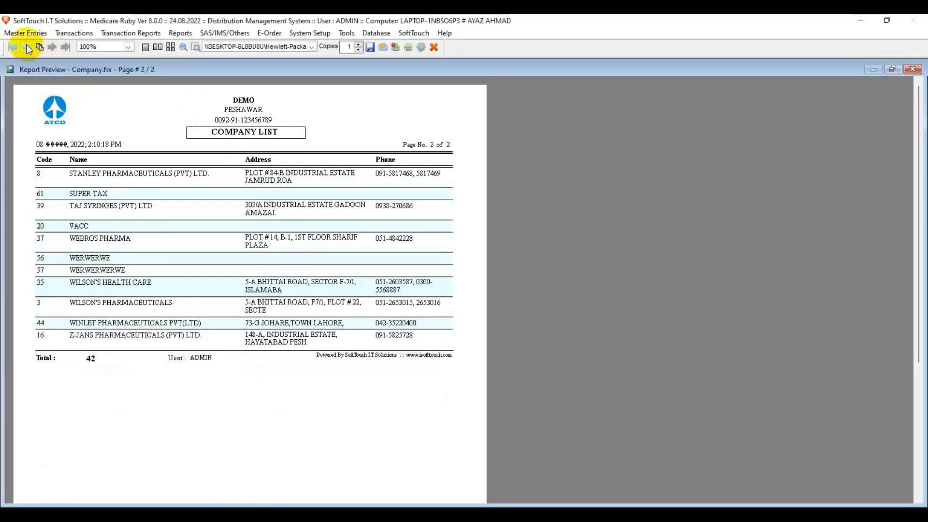
pyautogui.click(26, 47)
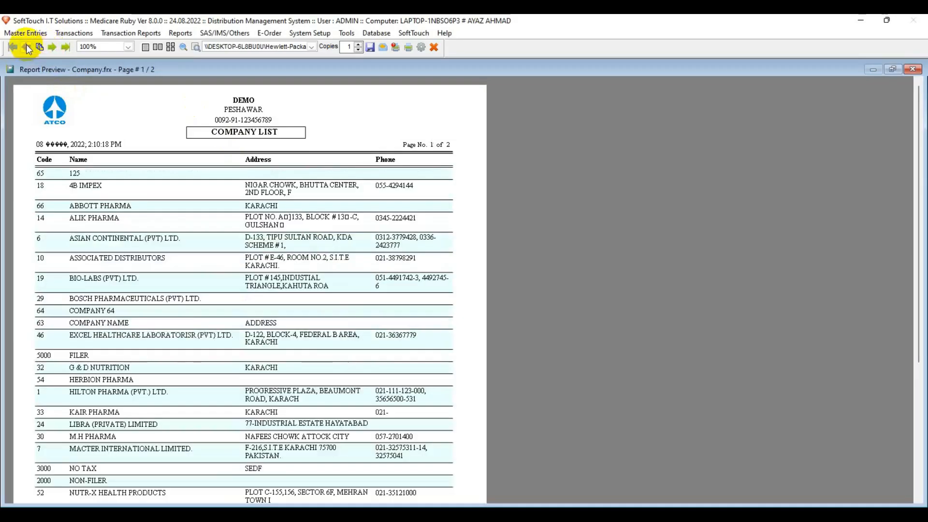
pyautogui.click(157, 47)
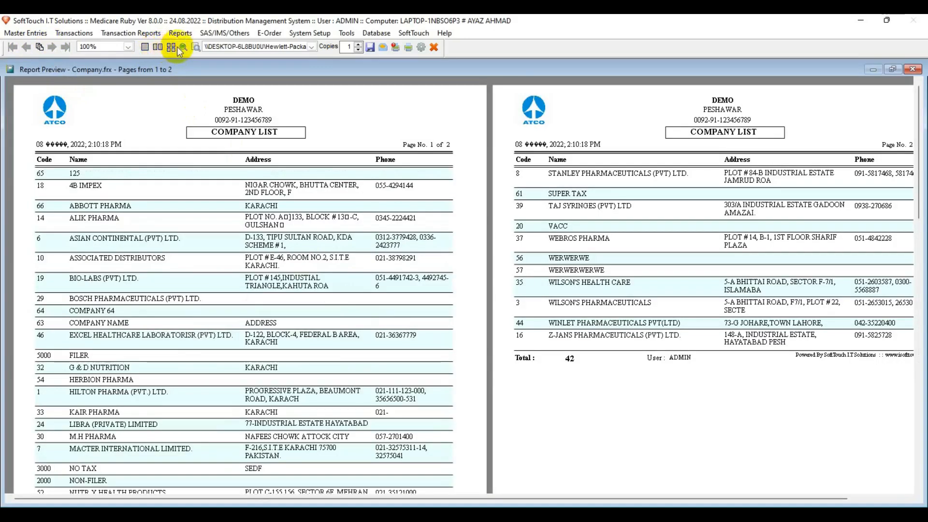
pyautogui.click(144, 47)
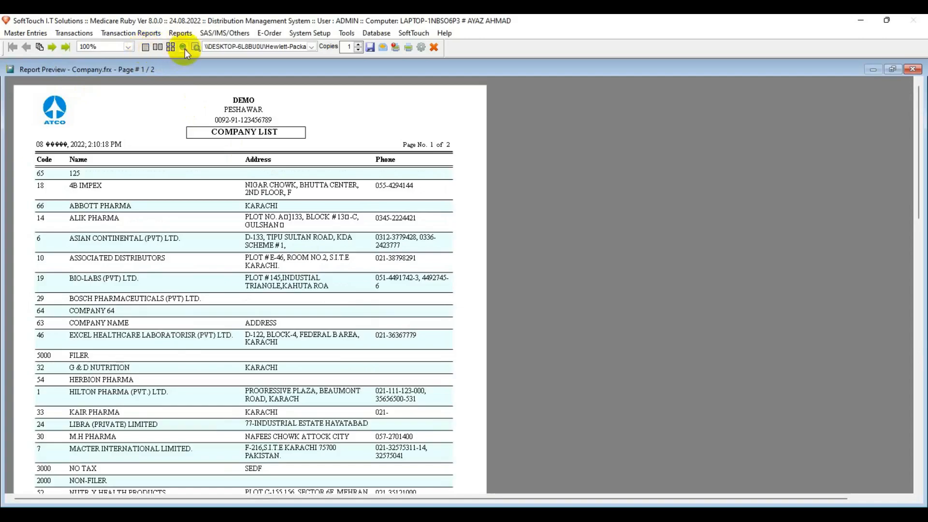
pyautogui.click(184, 46)
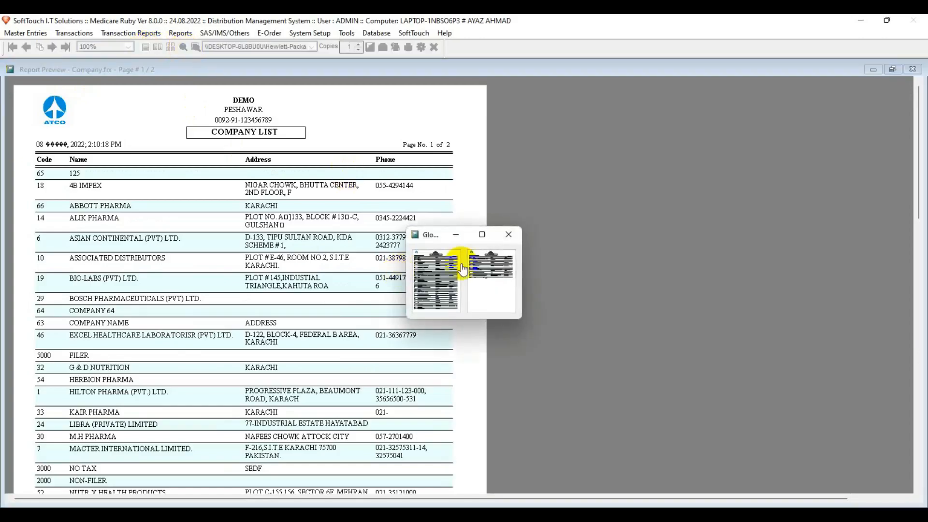
pyautogui.click(503, 266)
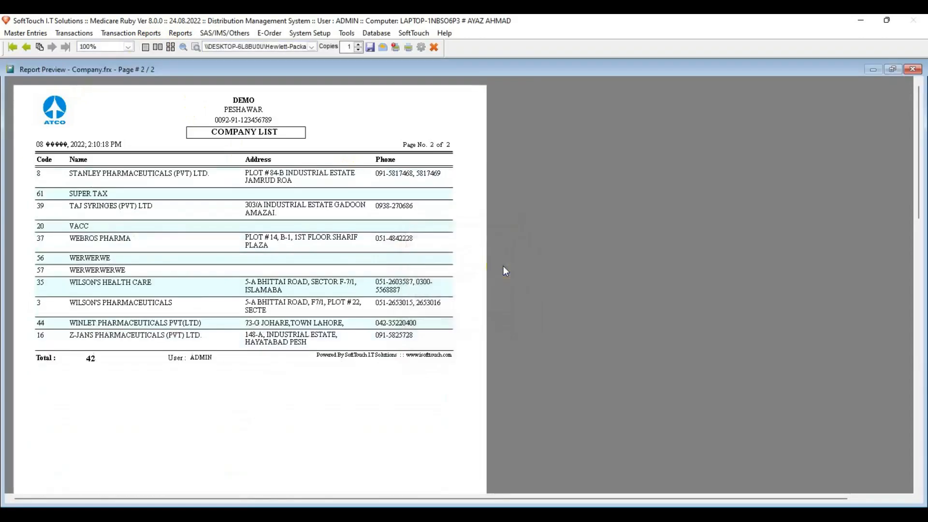
pyautogui.click(195, 47)
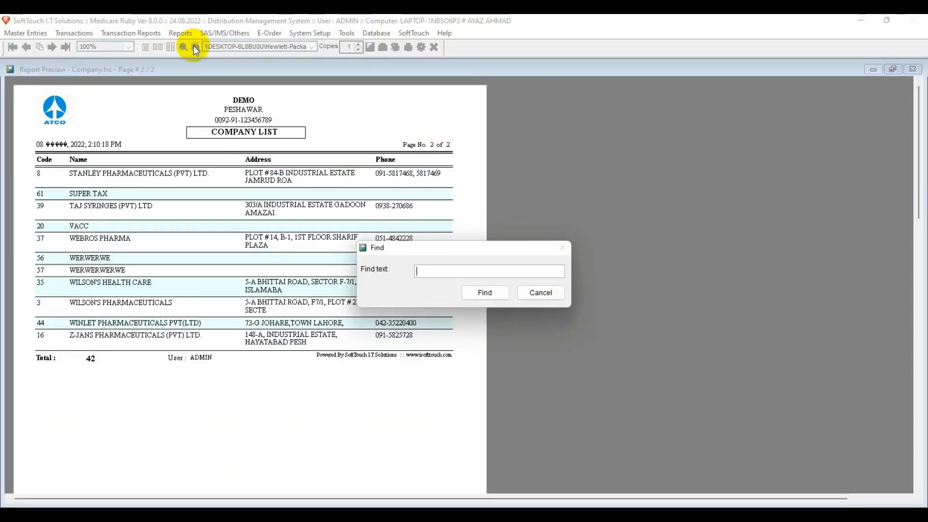
# Search the preview for 'sup' to locate SUPER TAX, code 61, on page 2
pyautogui.write('sup')
pyautogui.press('Return')
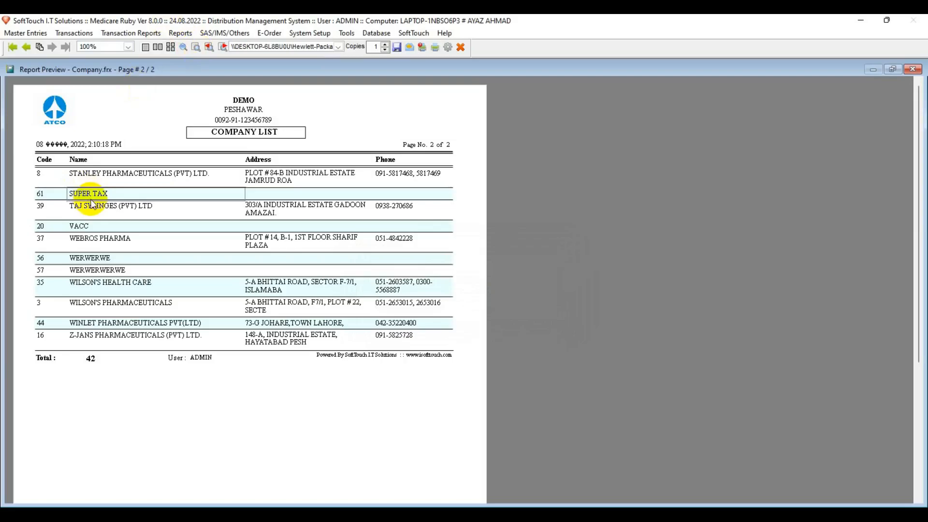
pyautogui.click(224, 49)
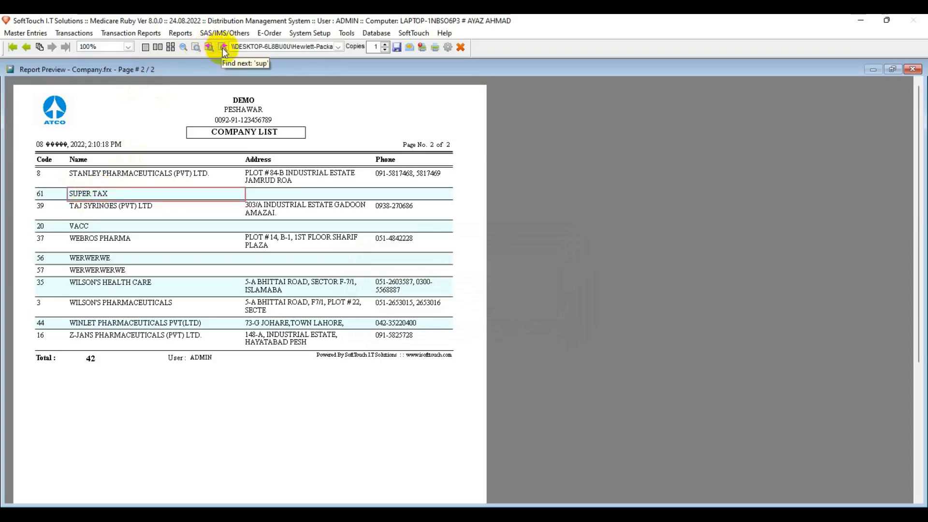
pyautogui.click(224, 48)
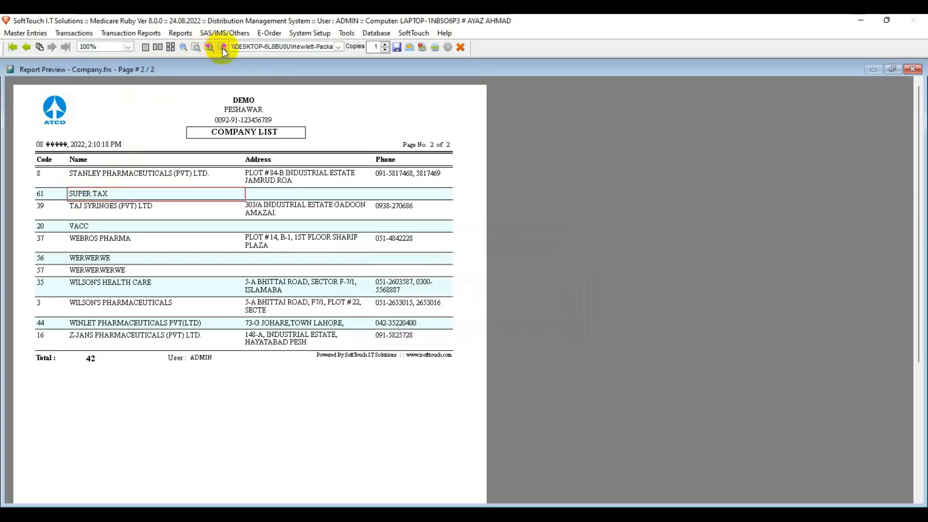
pyautogui.click(339, 49)
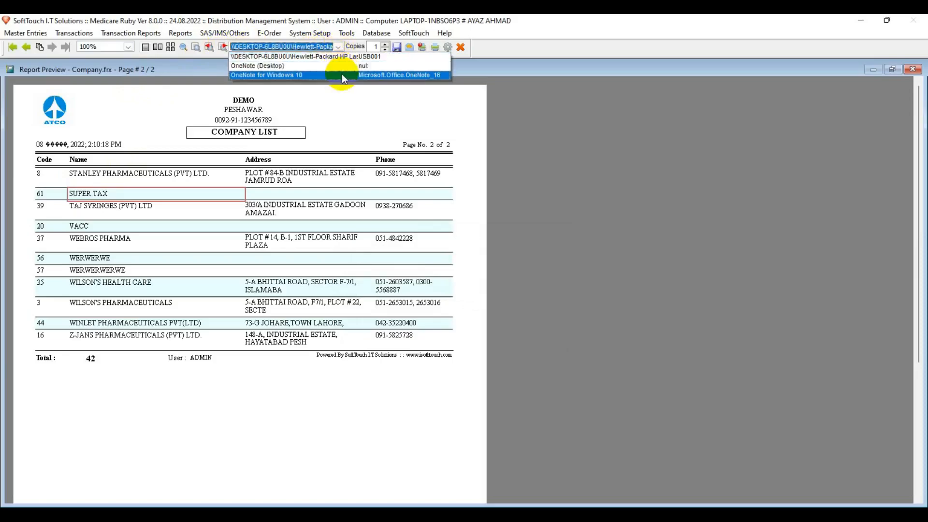
pyautogui.click(346, 57)
pyautogui.click(385, 44)
pyautogui.click(384, 45)
pyautogui.click(384, 45)
pyautogui.click(384, 44)
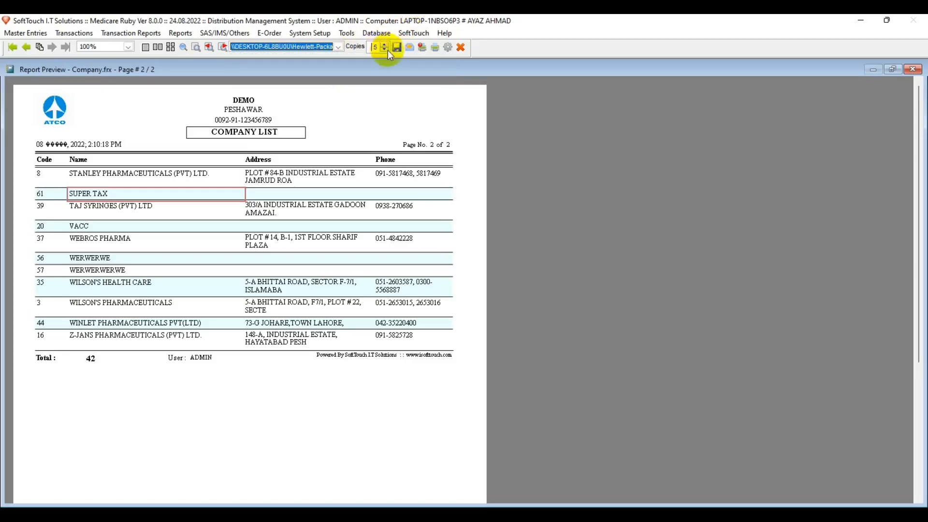
pyautogui.click(387, 49)
pyautogui.click(387, 49)
pyautogui.click(387, 50)
pyautogui.click(397, 50)
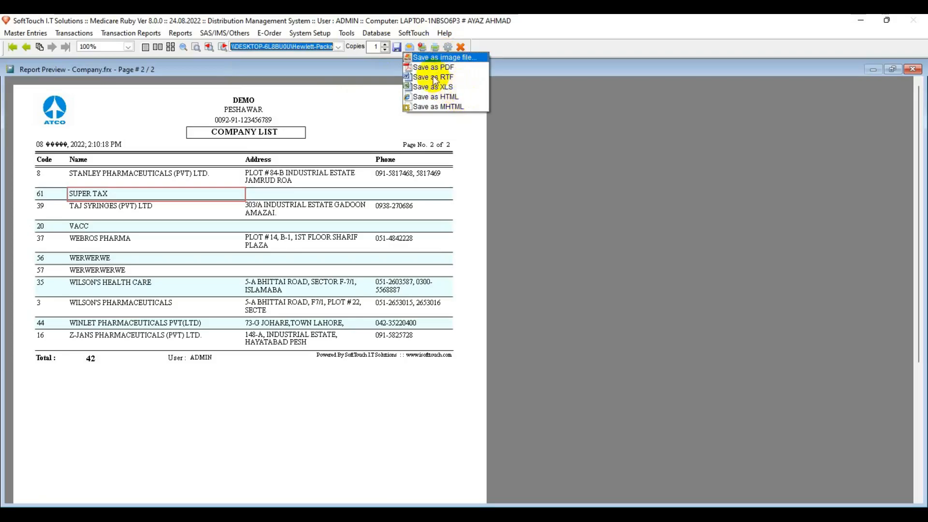
pyautogui.click(429, 18)
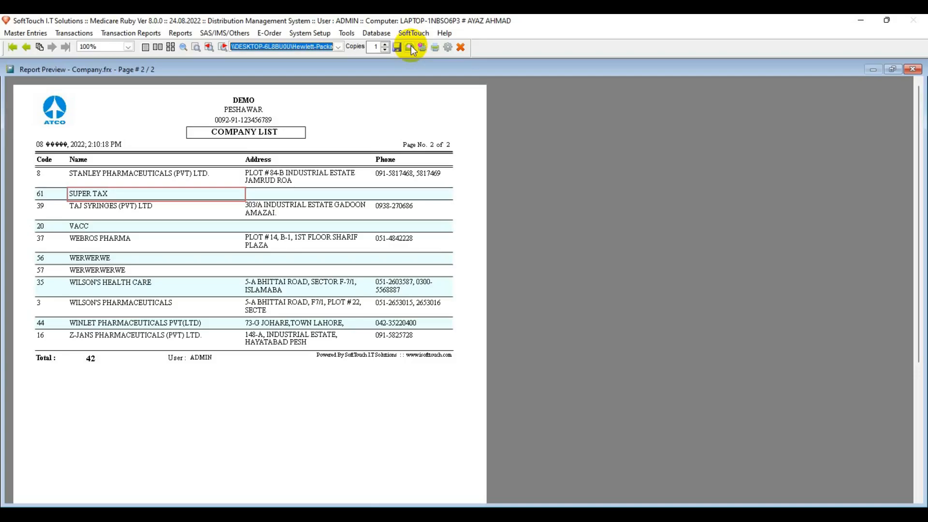
# Close the Company List report preview with the red X on the preview toolbar
pyautogui.click(460, 48)
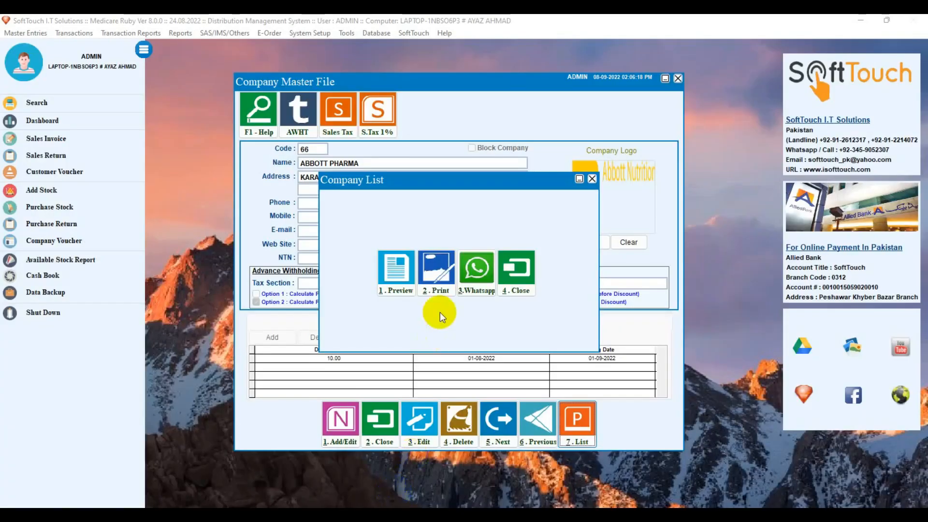
# Share the company list report over WhatsApp to the recipient's phone number
pyautogui.click(475, 280)
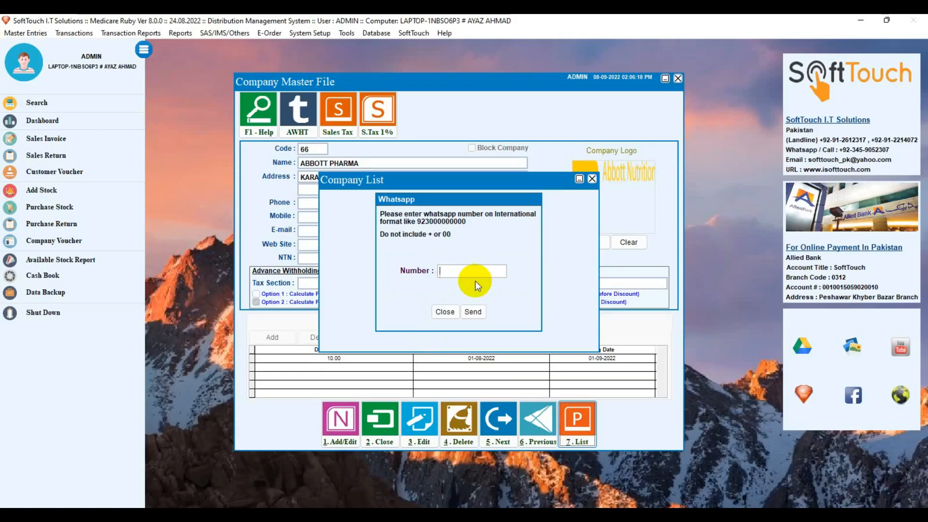
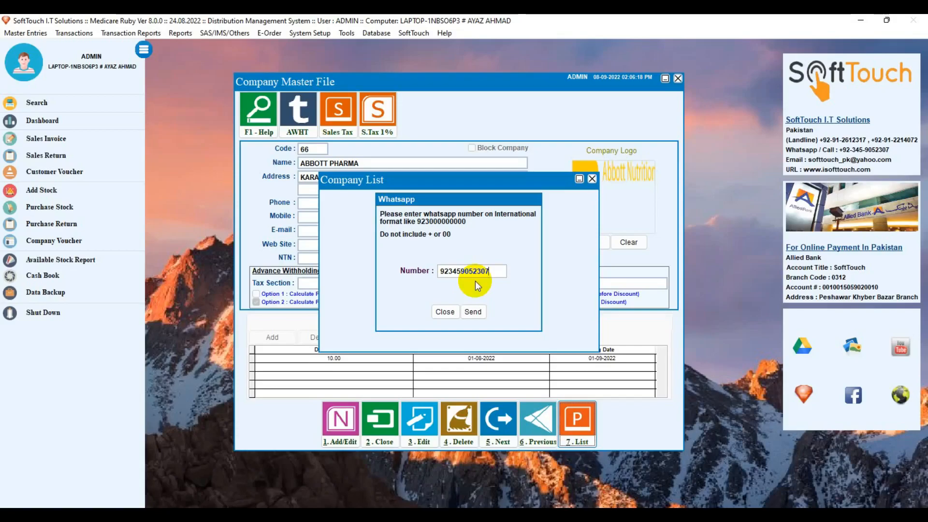
pyautogui.click(473, 312)
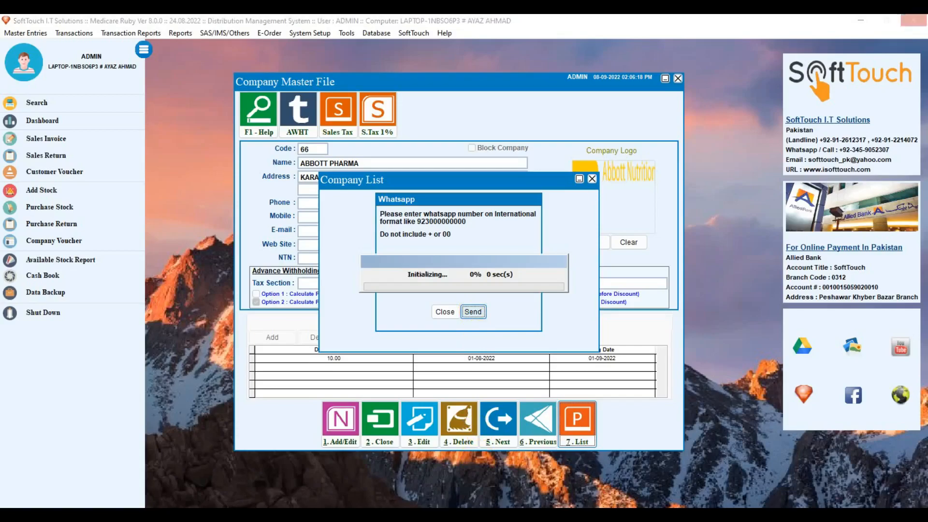
pyautogui.click(494, 288)
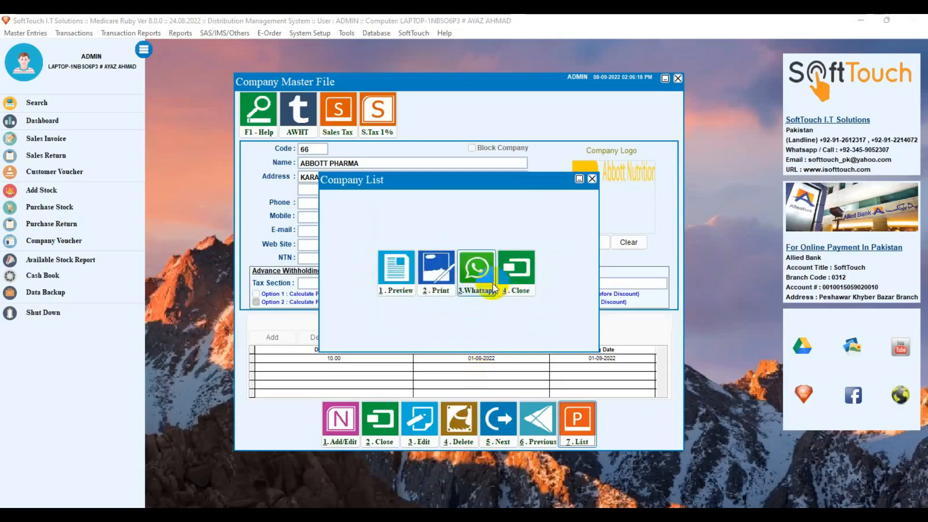
# Close the Company List options and put the ABBOTT PHARMA record into edit mode
pyautogui.click(509, 278)
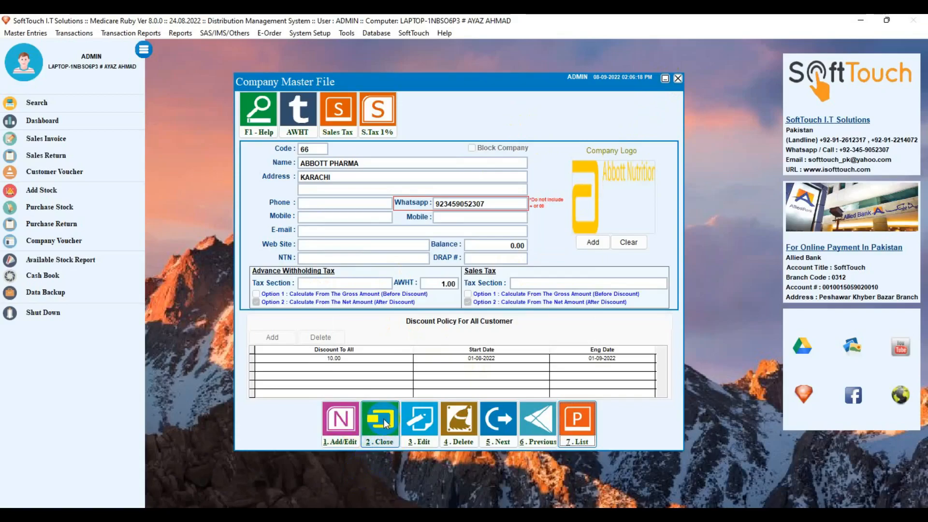
pyautogui.click(425, 433)
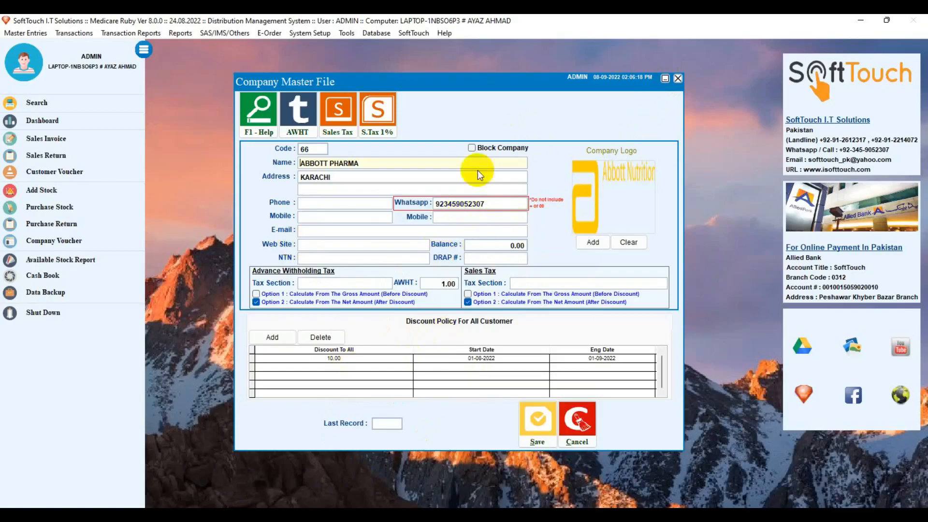
# Cancel the edit, then decline deleting the ABBOTT PHARMA record
pyautogui.click(593, 415)
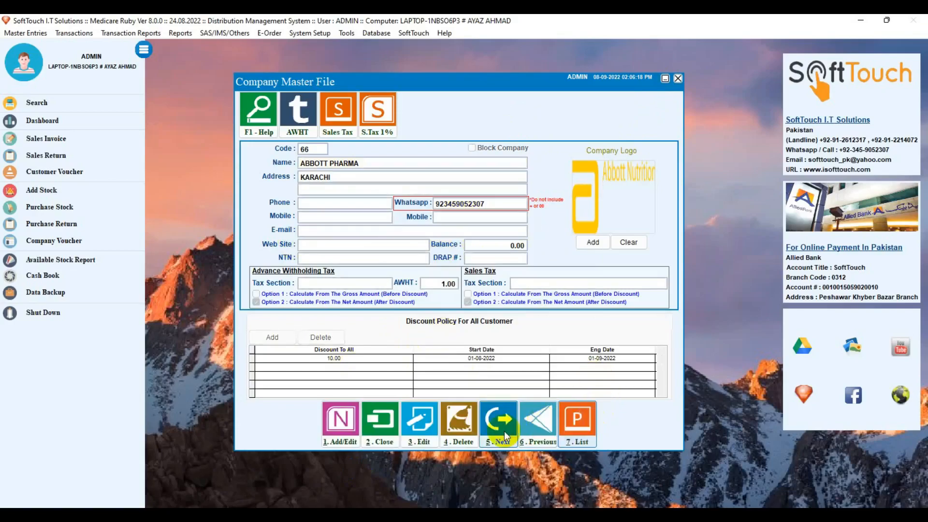
pyautogui.click(453, 430)
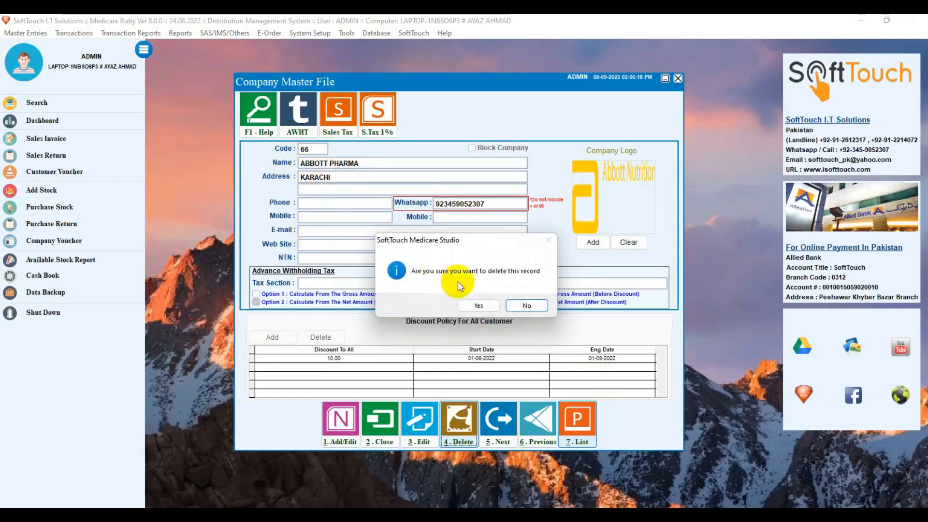
pyautogui.click(528, 305)
# Step forward two company records, then back to ABBOTT PHARMA, code 66
pyautogui.click(500, 413)
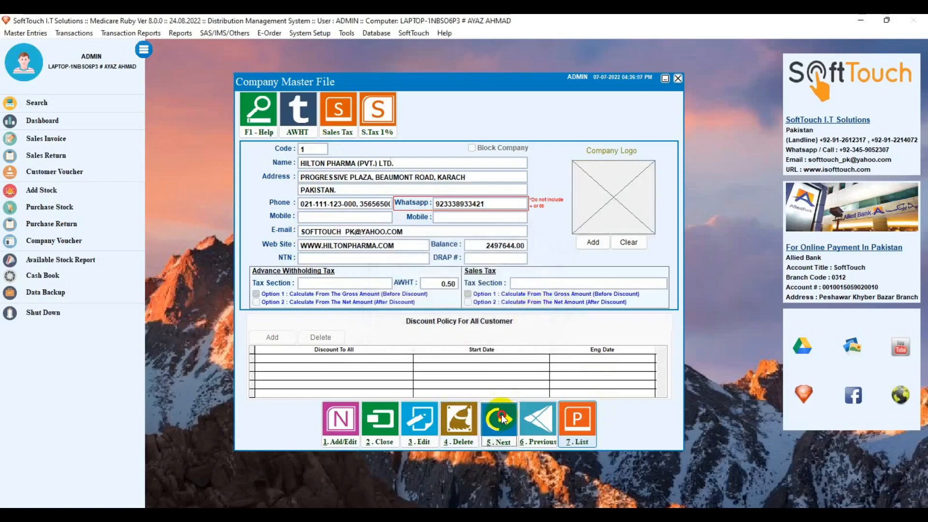
pyautogui.click(501, 414)
pyautogui.click(534, 422)
pyautogui.click(534, 423)
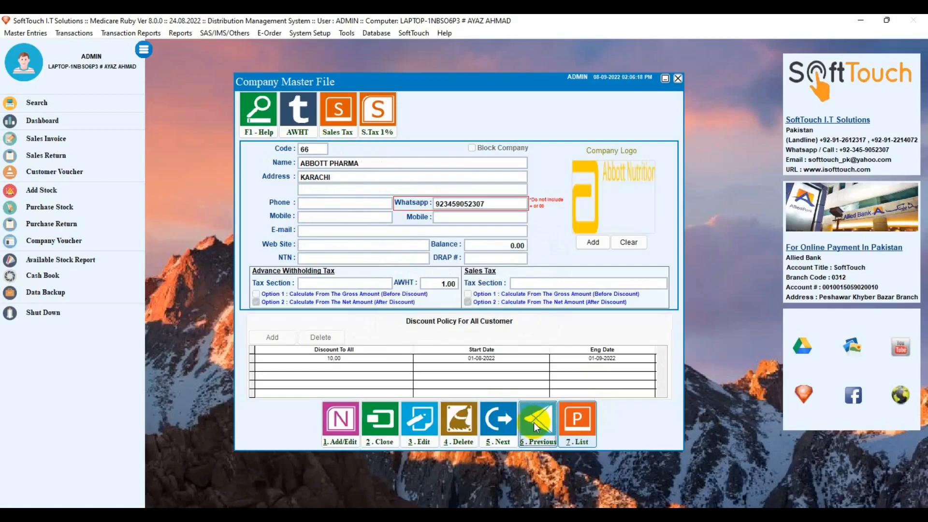